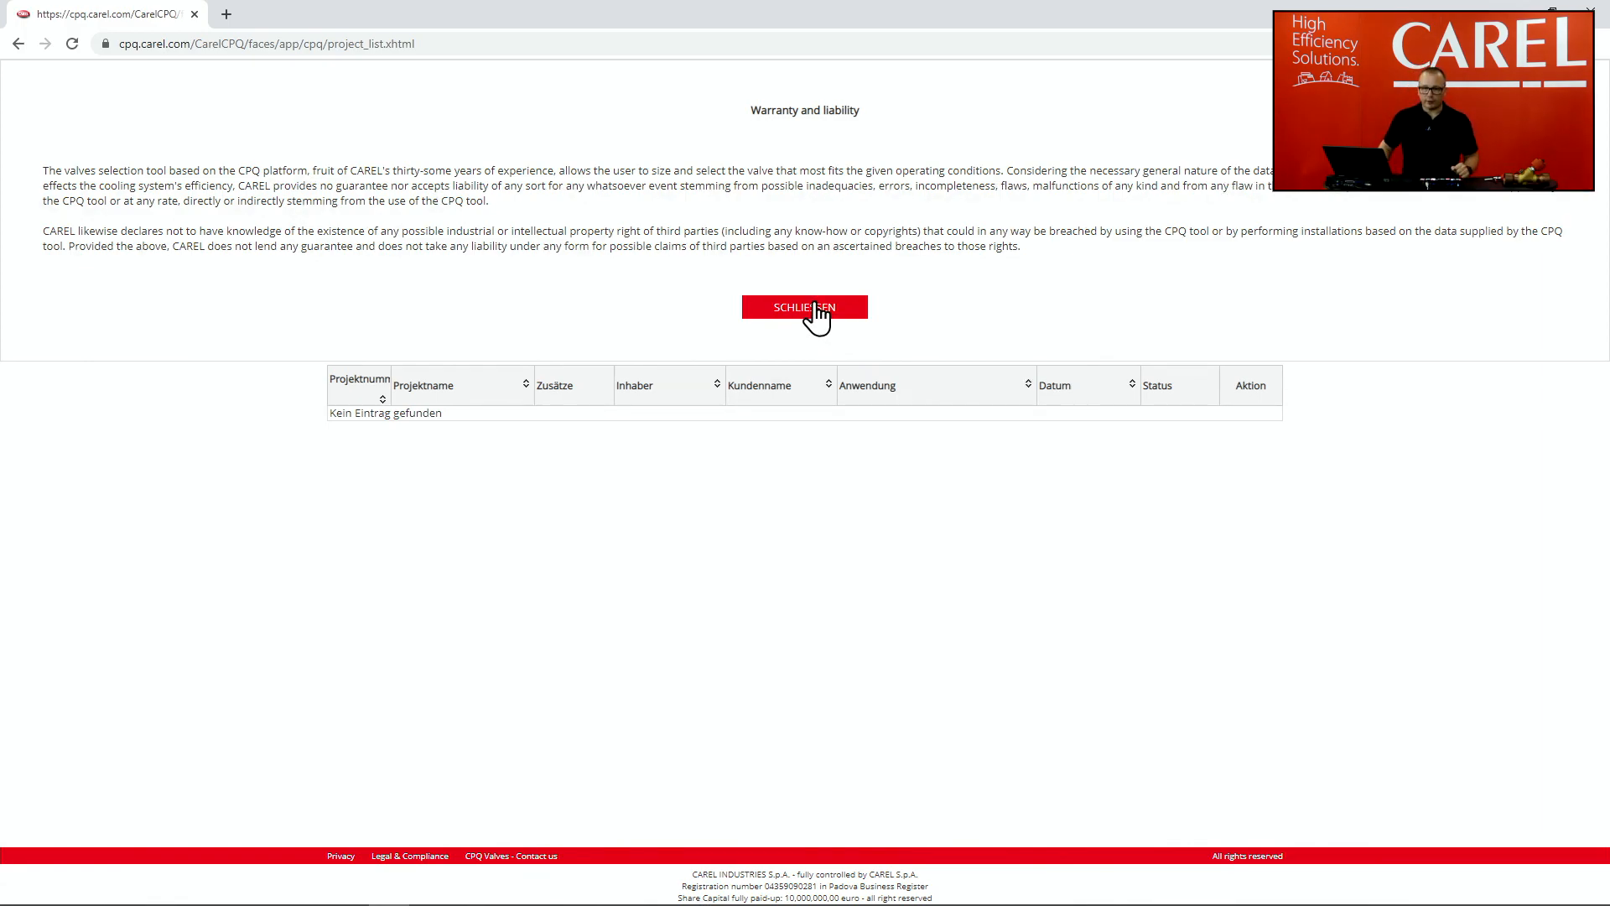
Step: Close the warranty and liability notice to reveal the project search page
left_click(816, 306)
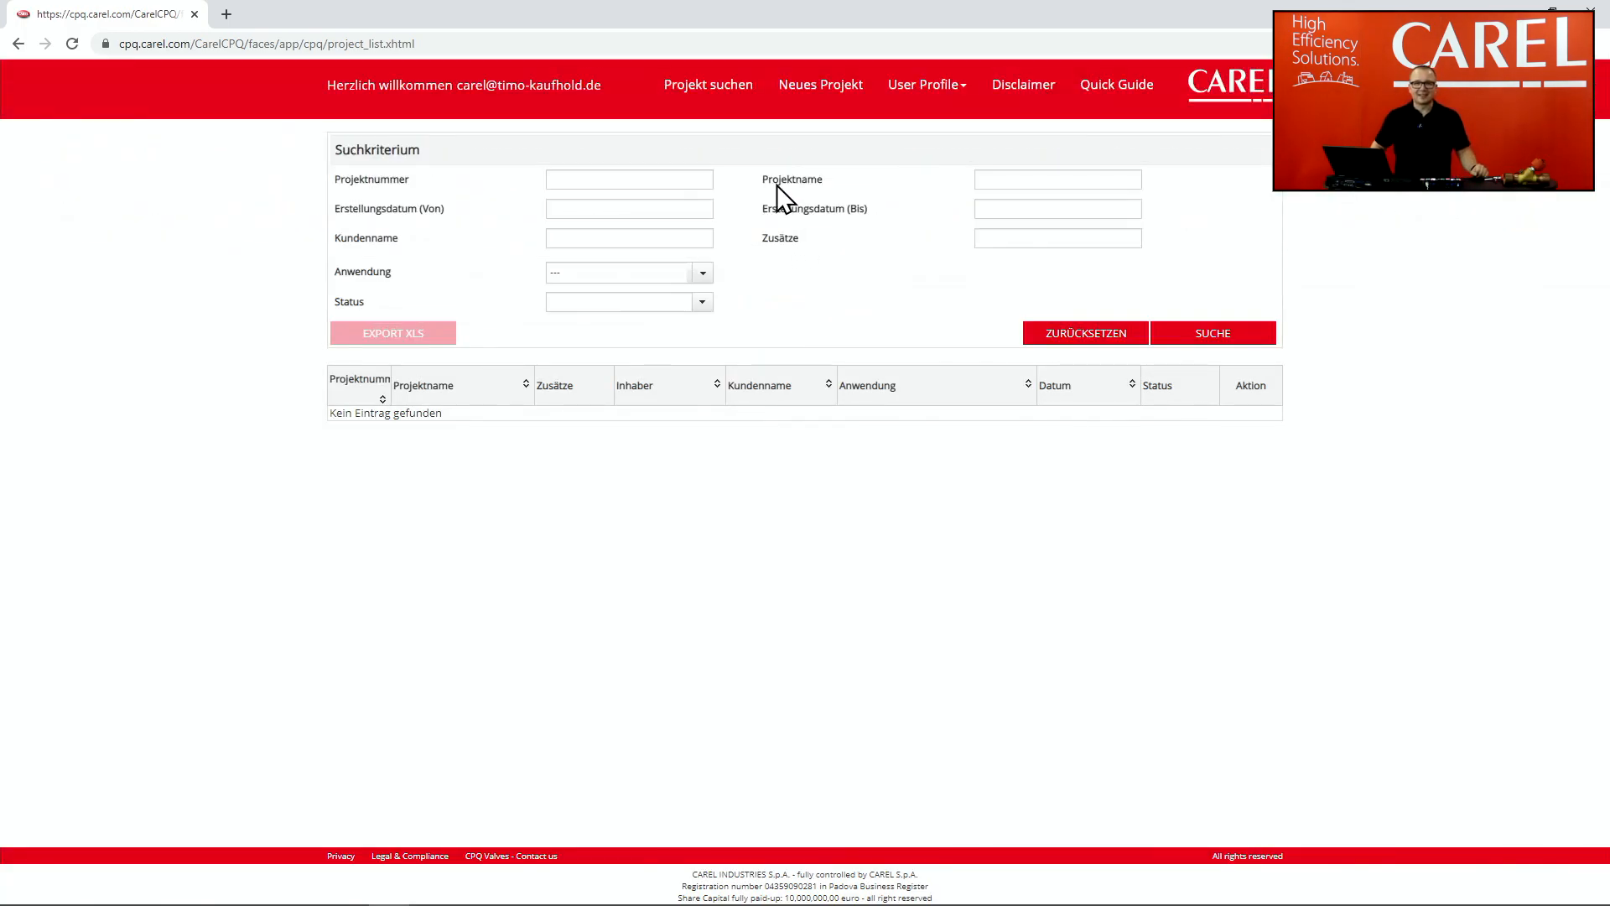
Step: Start a new draft (ENTWURF) project with an empty details form
left_click(828, 88)
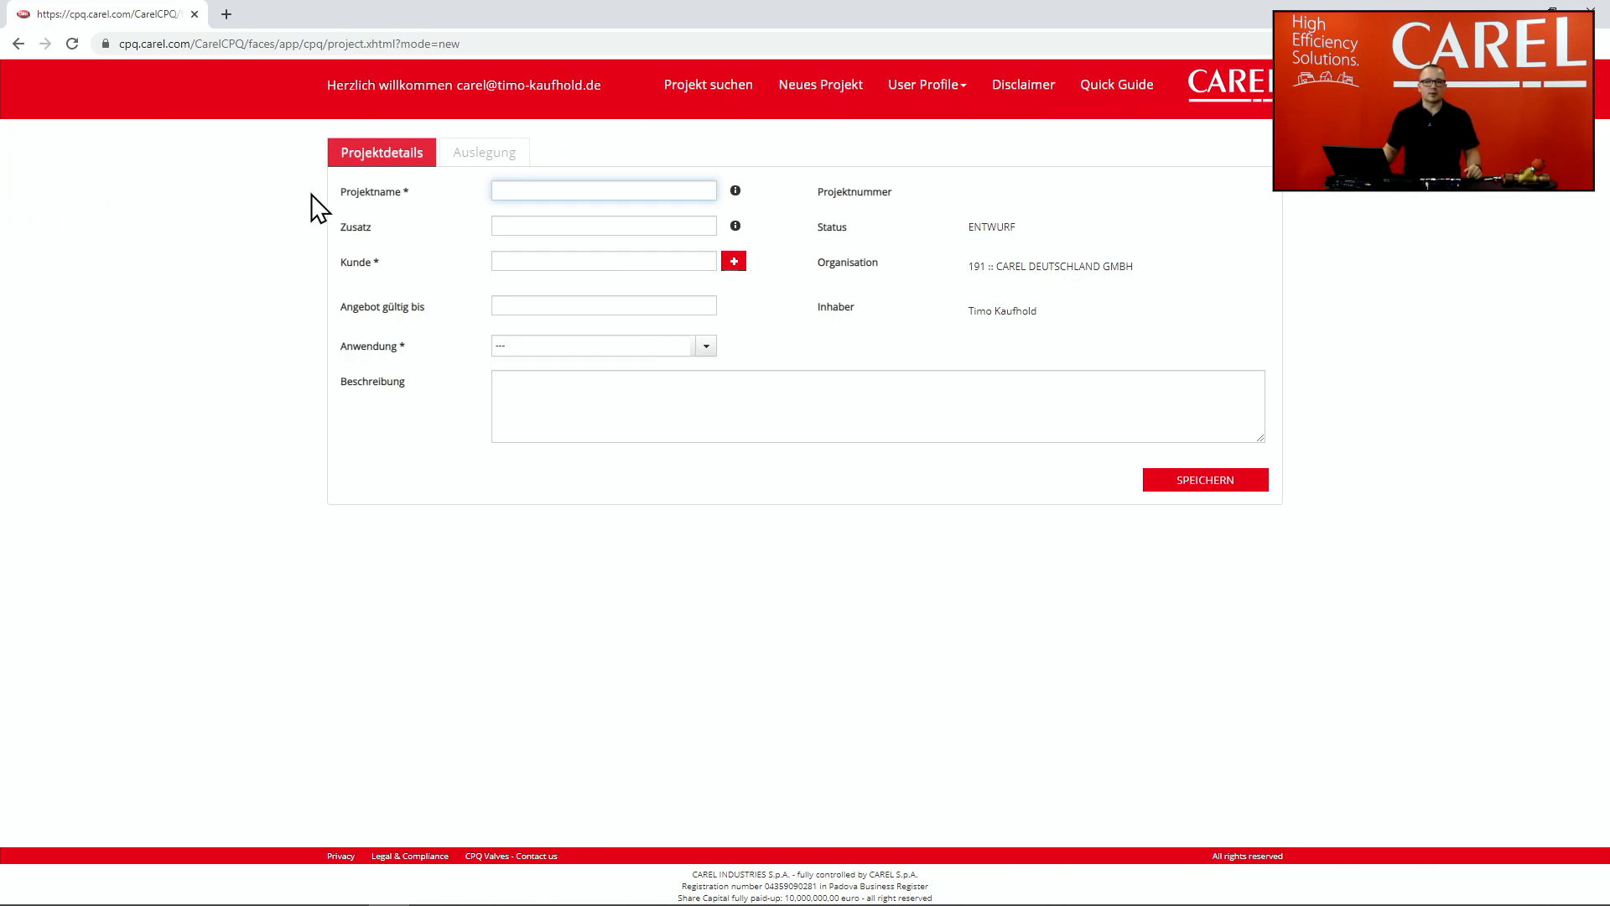
double_click(359, 194)
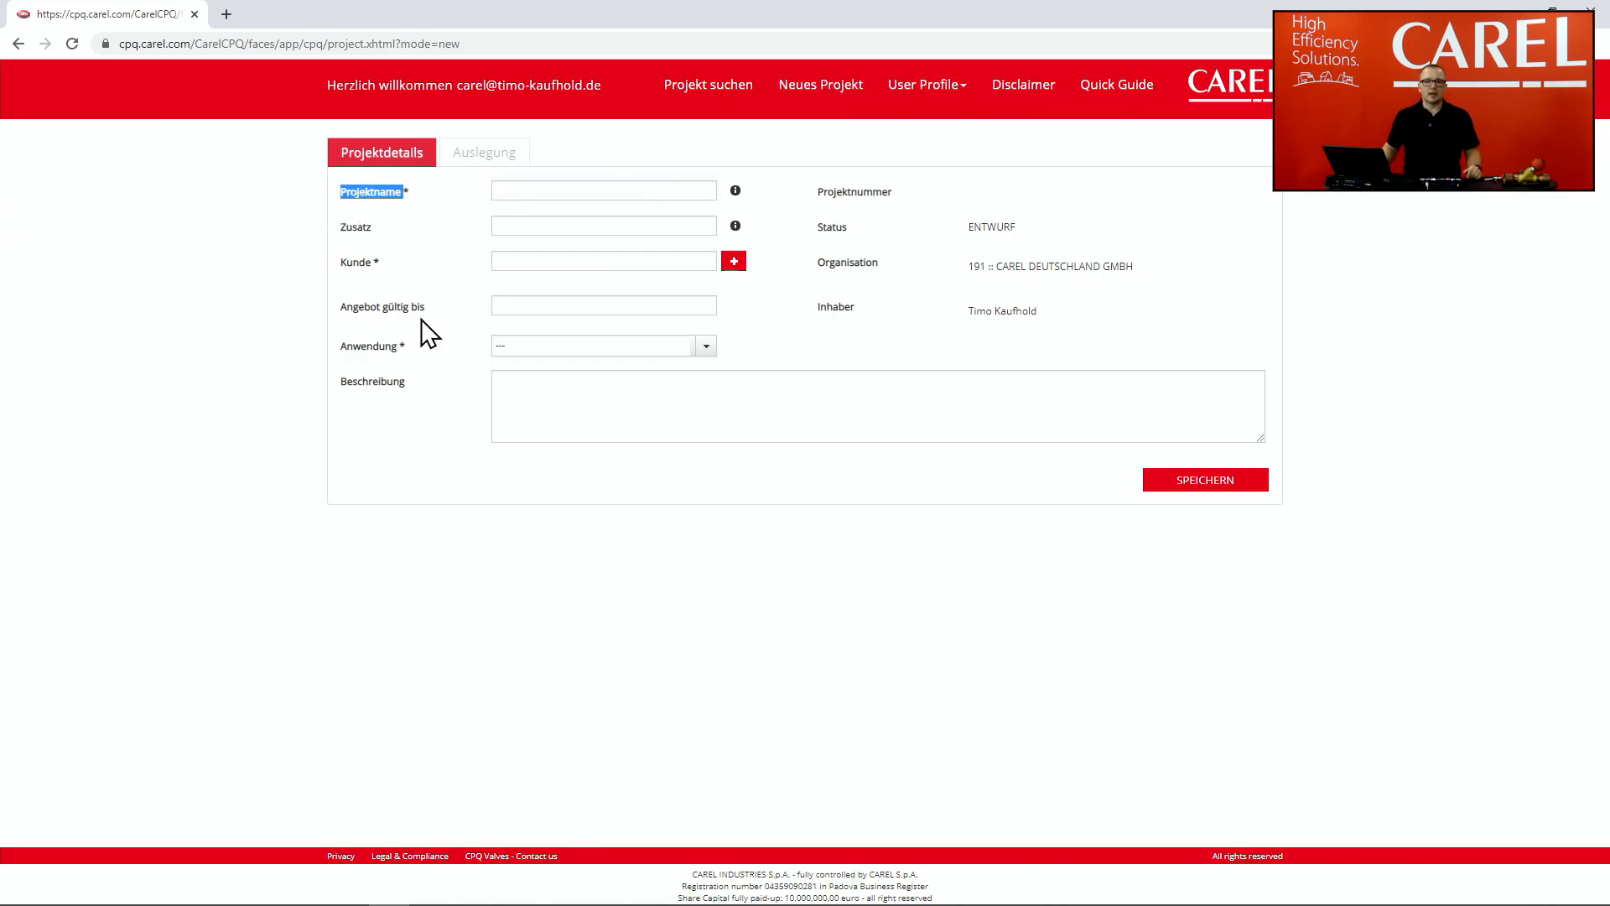
double_click(354, 265)
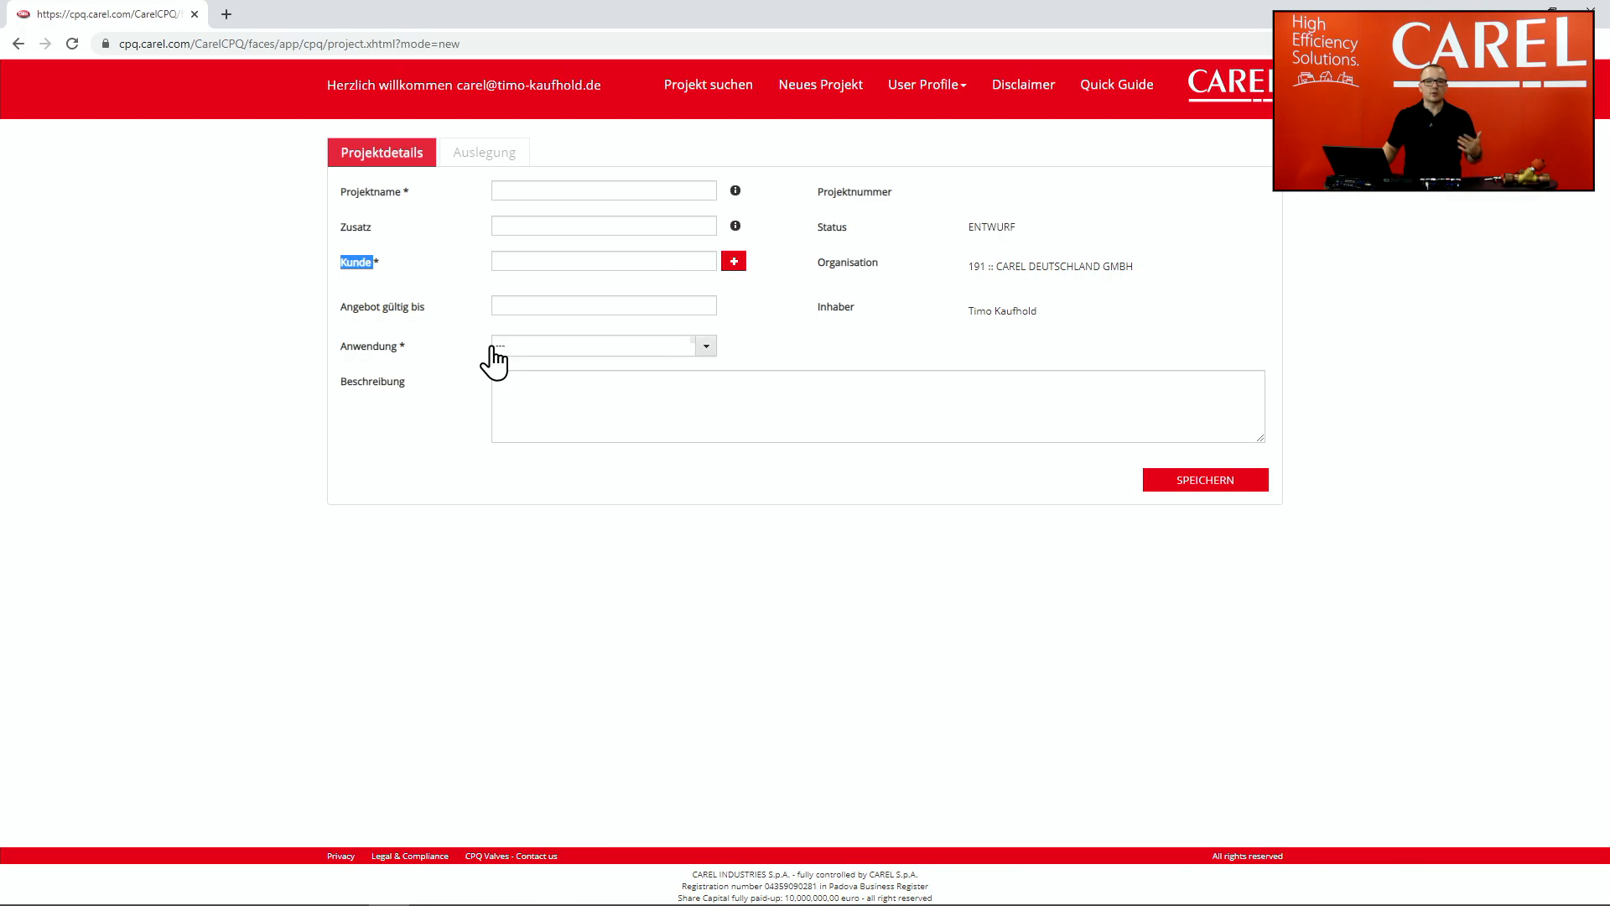
left_click(360, 349)
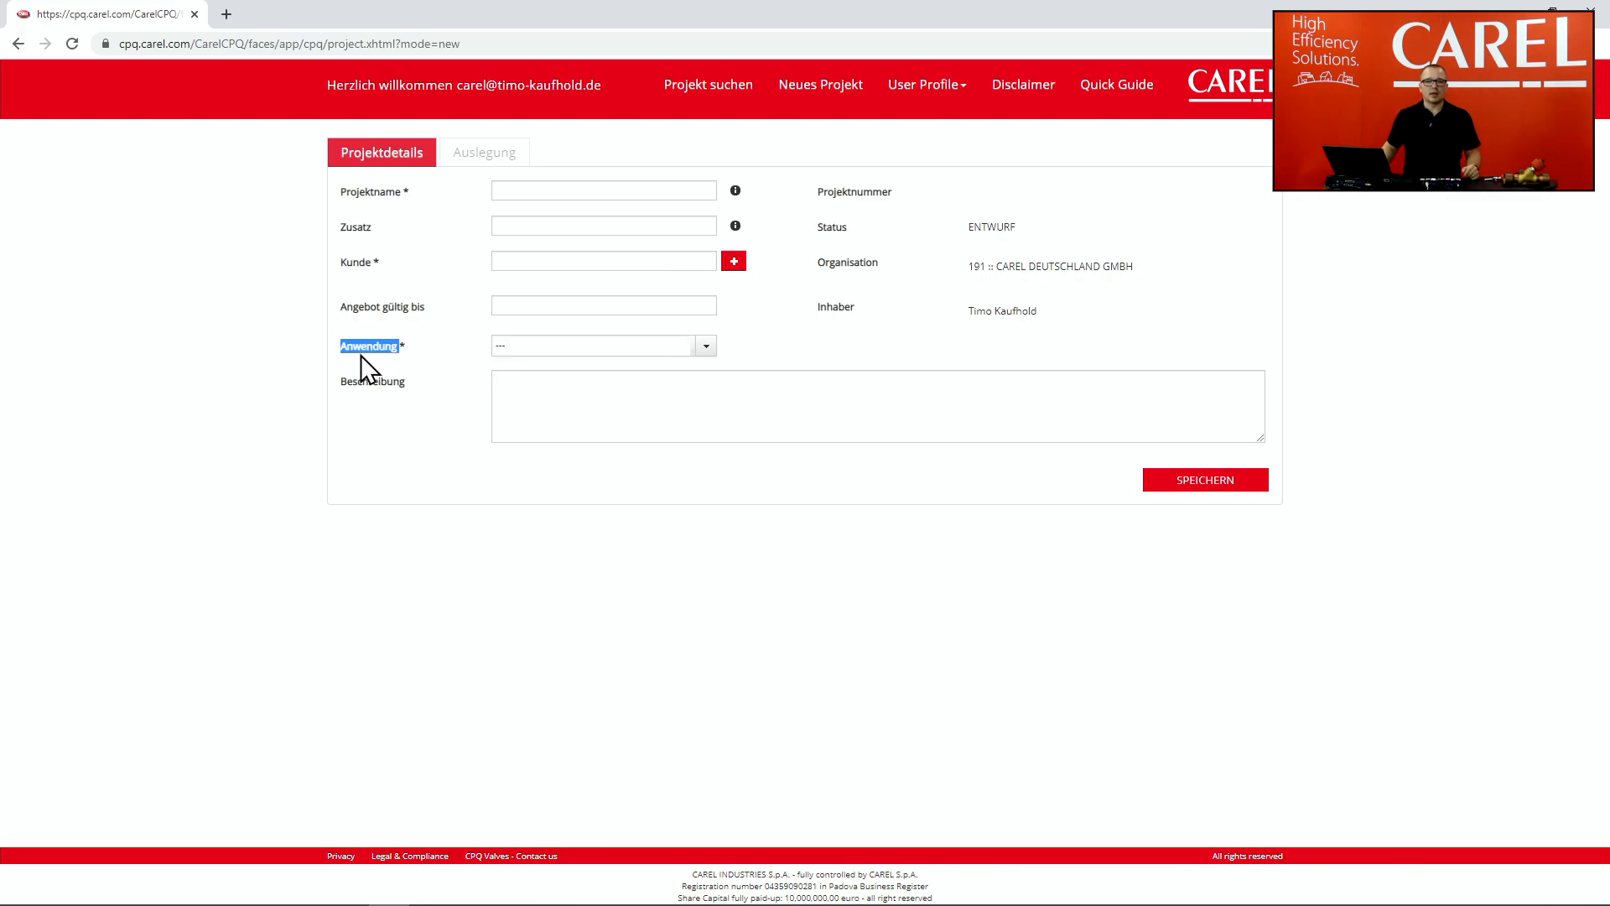
left_click(755, 523)
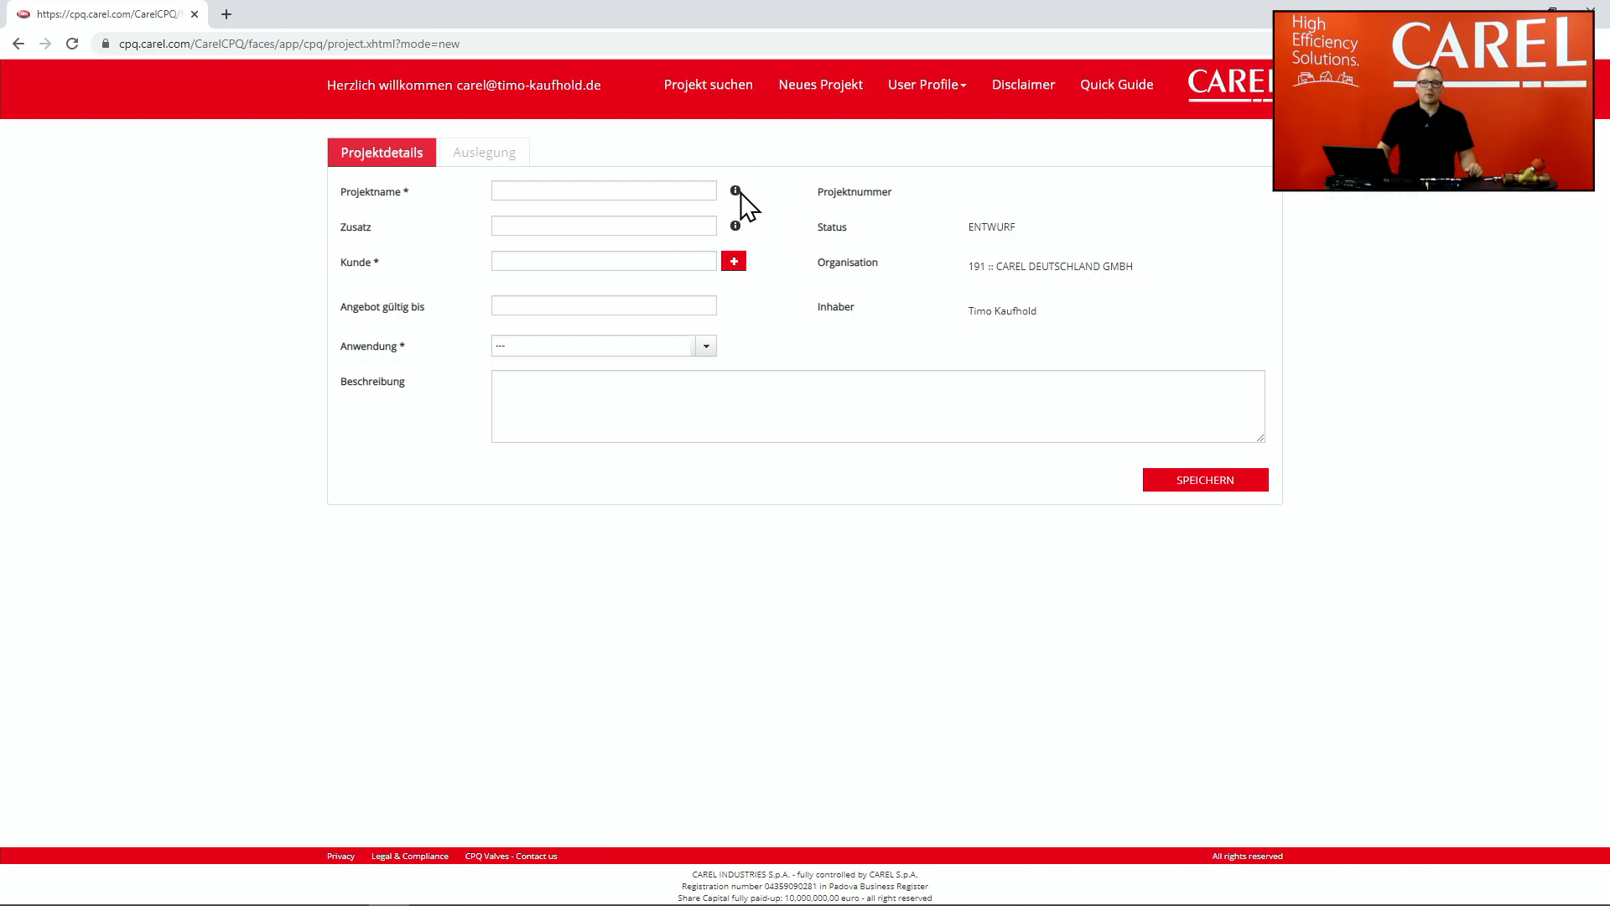
Step: Enter 'Kühlraum, EG, Metzgerei' as the project name from the autofill suggestion
mouse_move(735, 191)
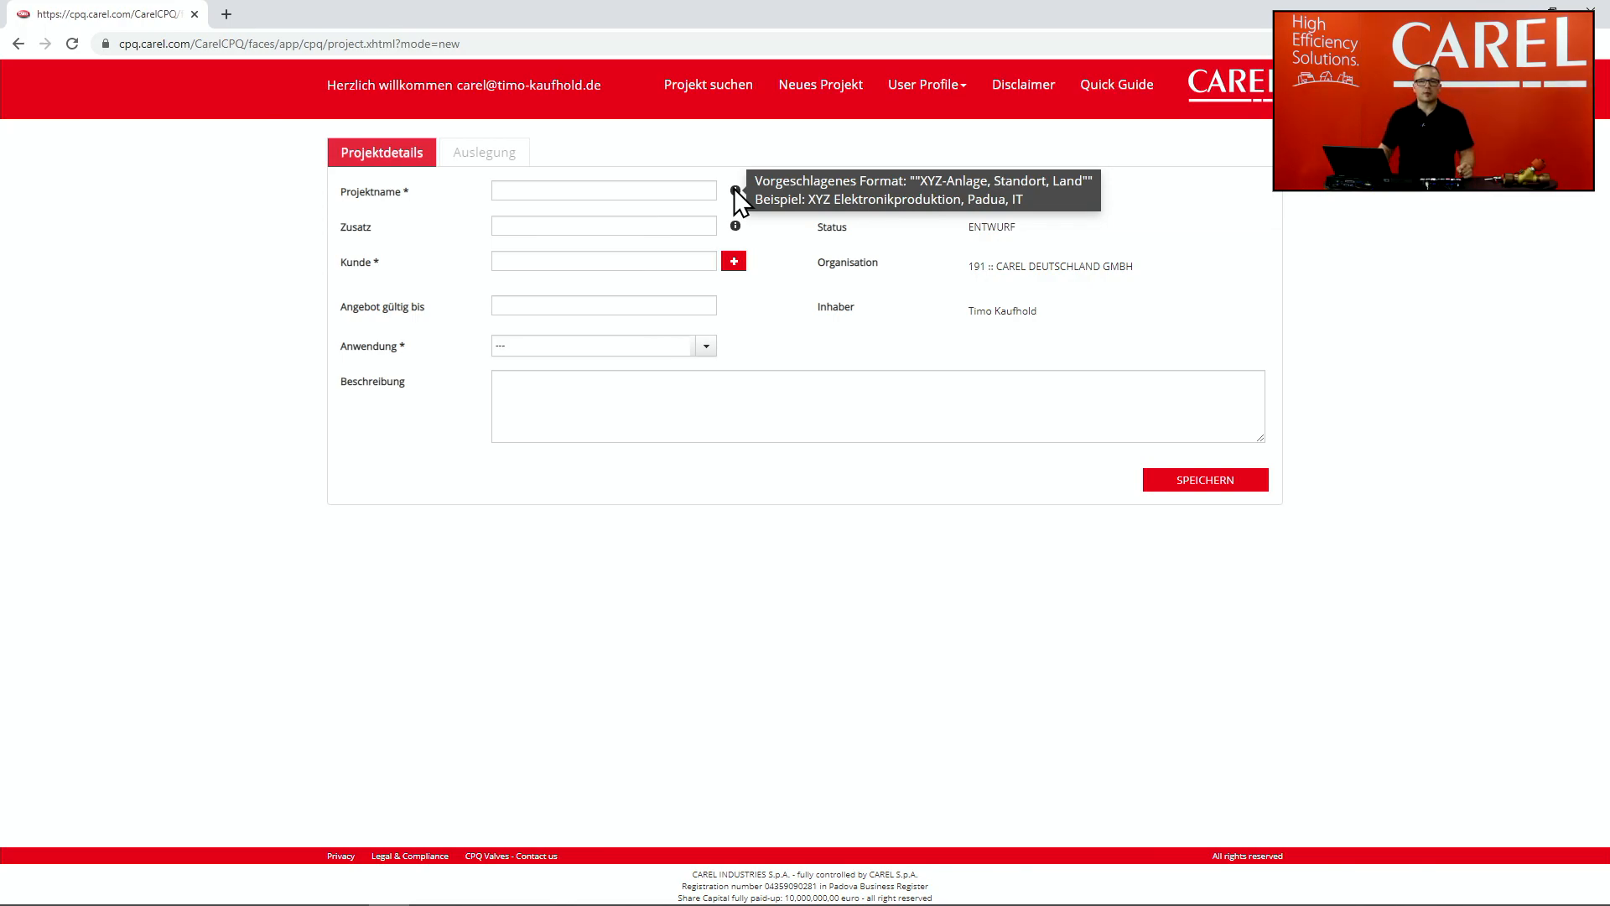
left_click(575, 191)
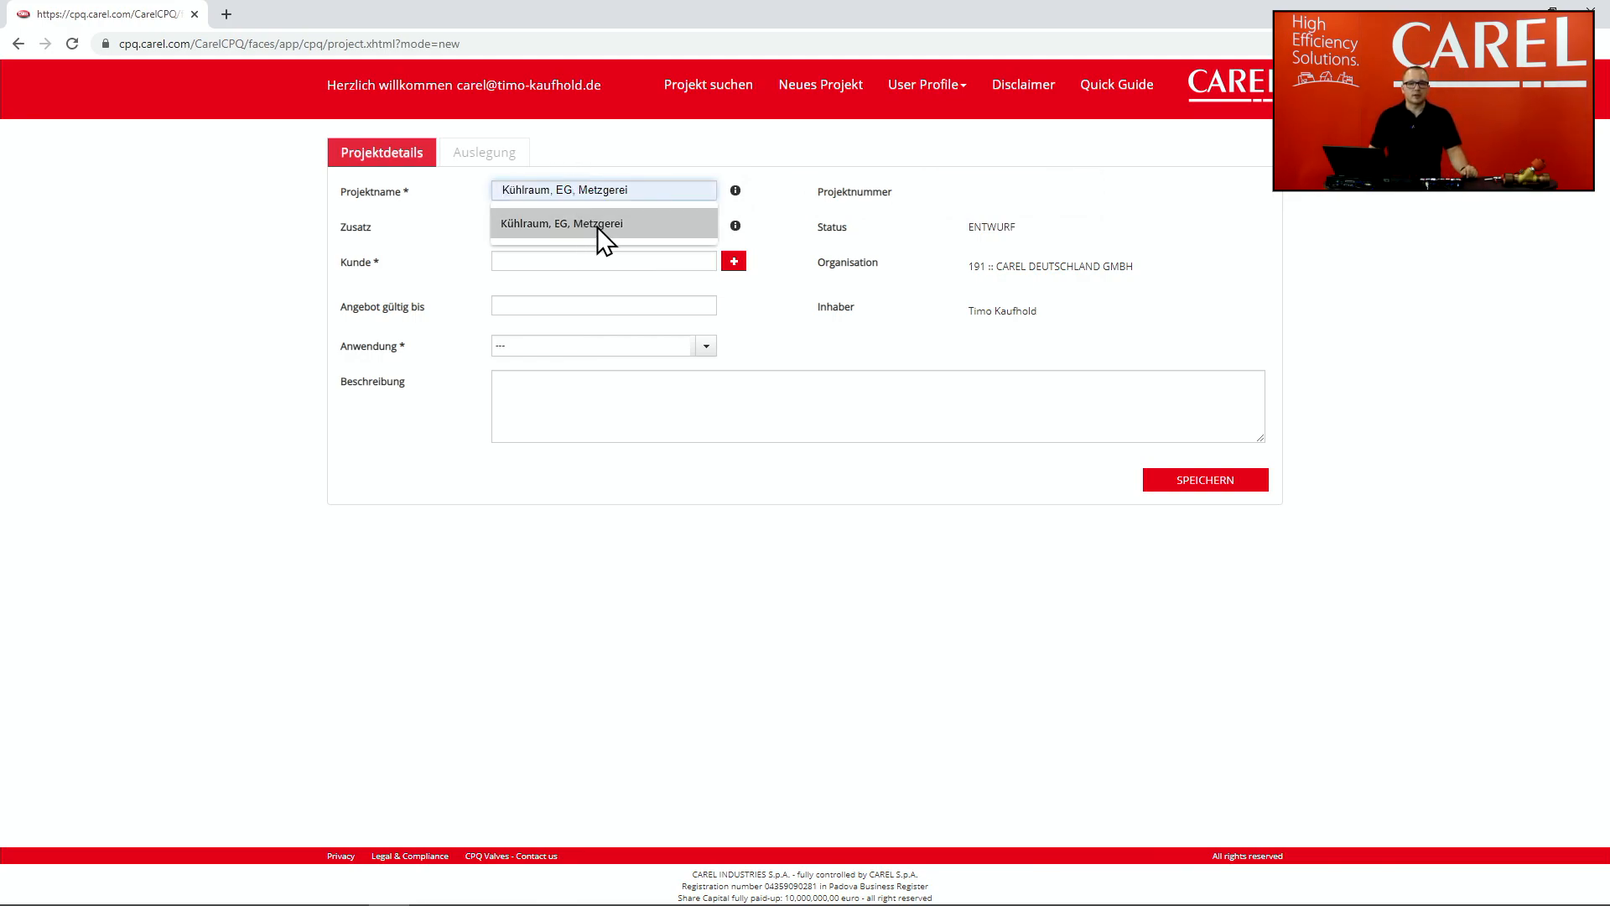
left_click(590, 223)
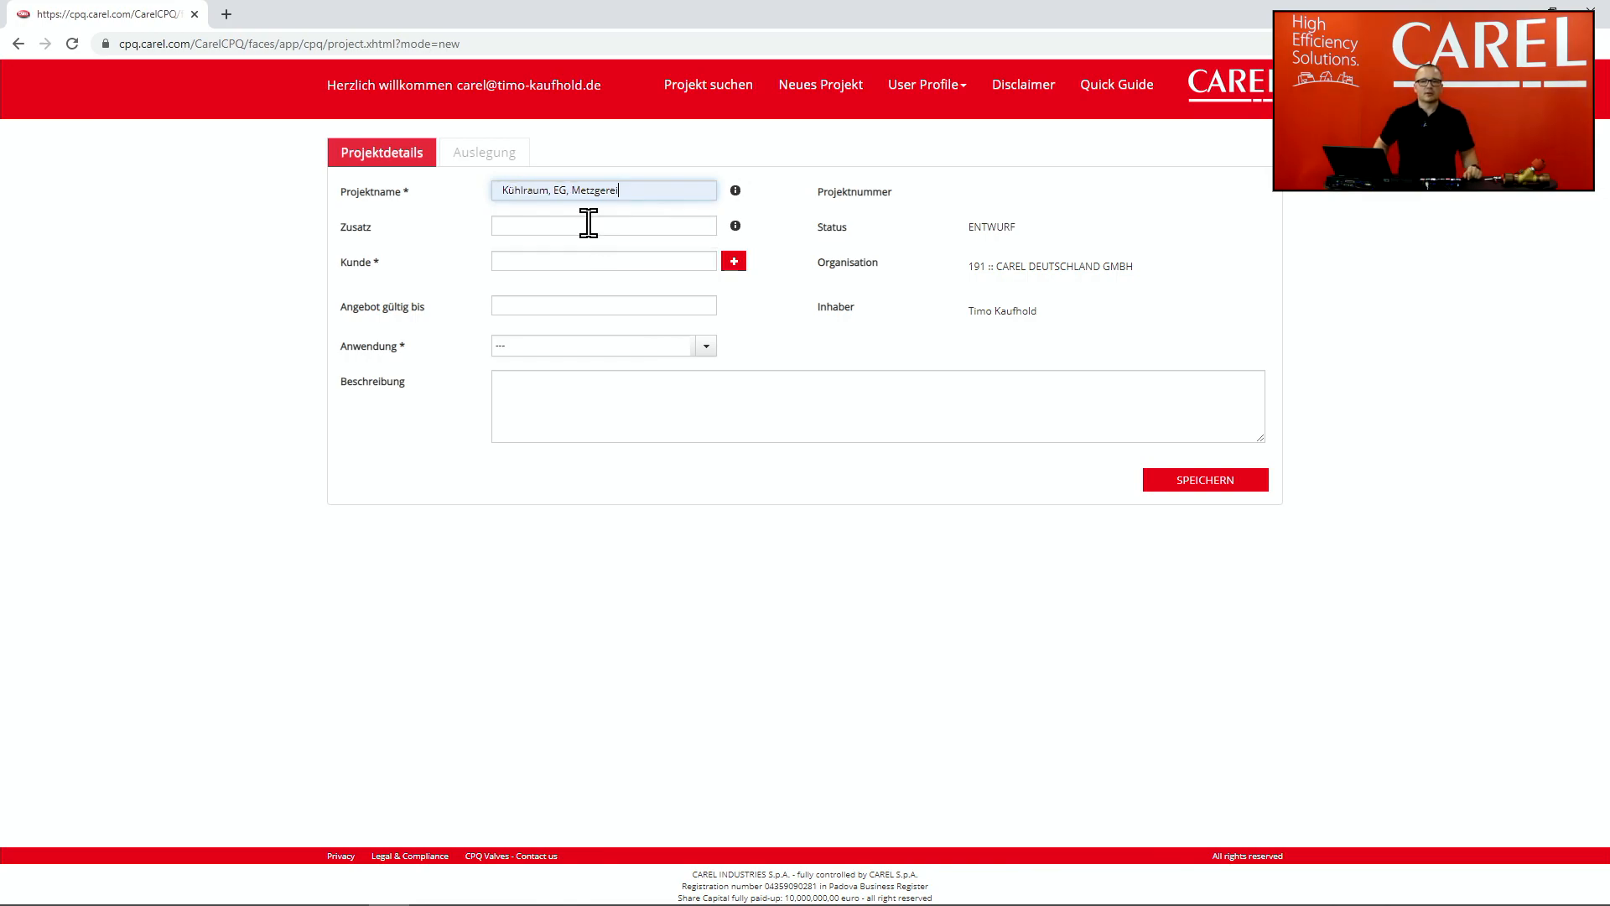
left_click(589, 224)
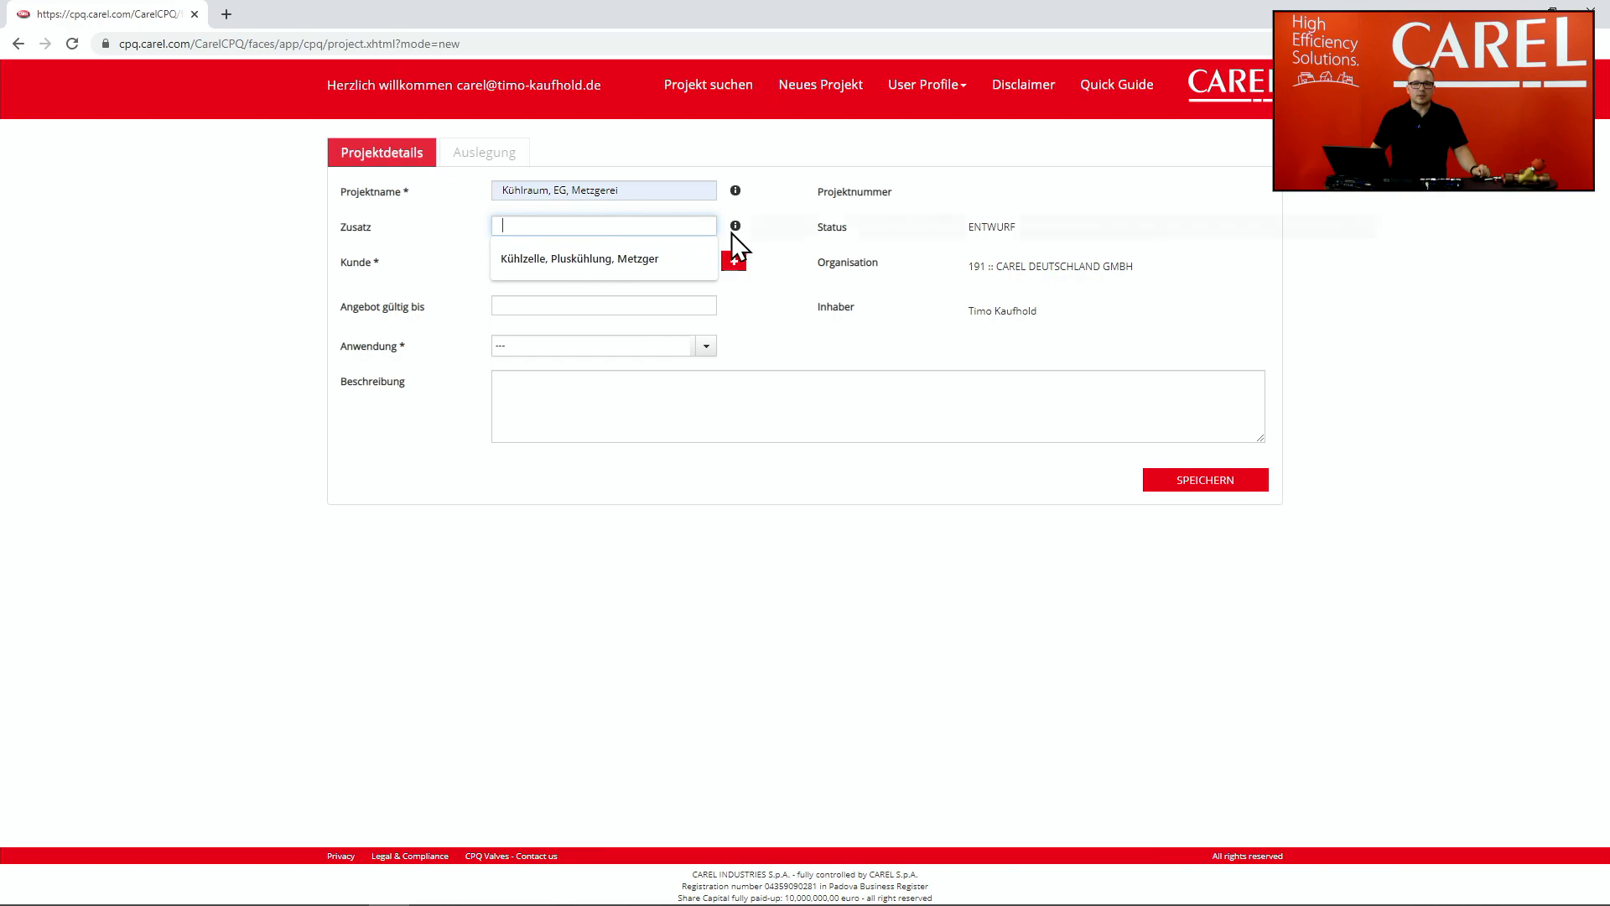
Step: Fill Zusatz with 'Kühlzelle, Pluskühlung, Metzger' and open the new-customer panel beside Kunde
left_click(734, 227)
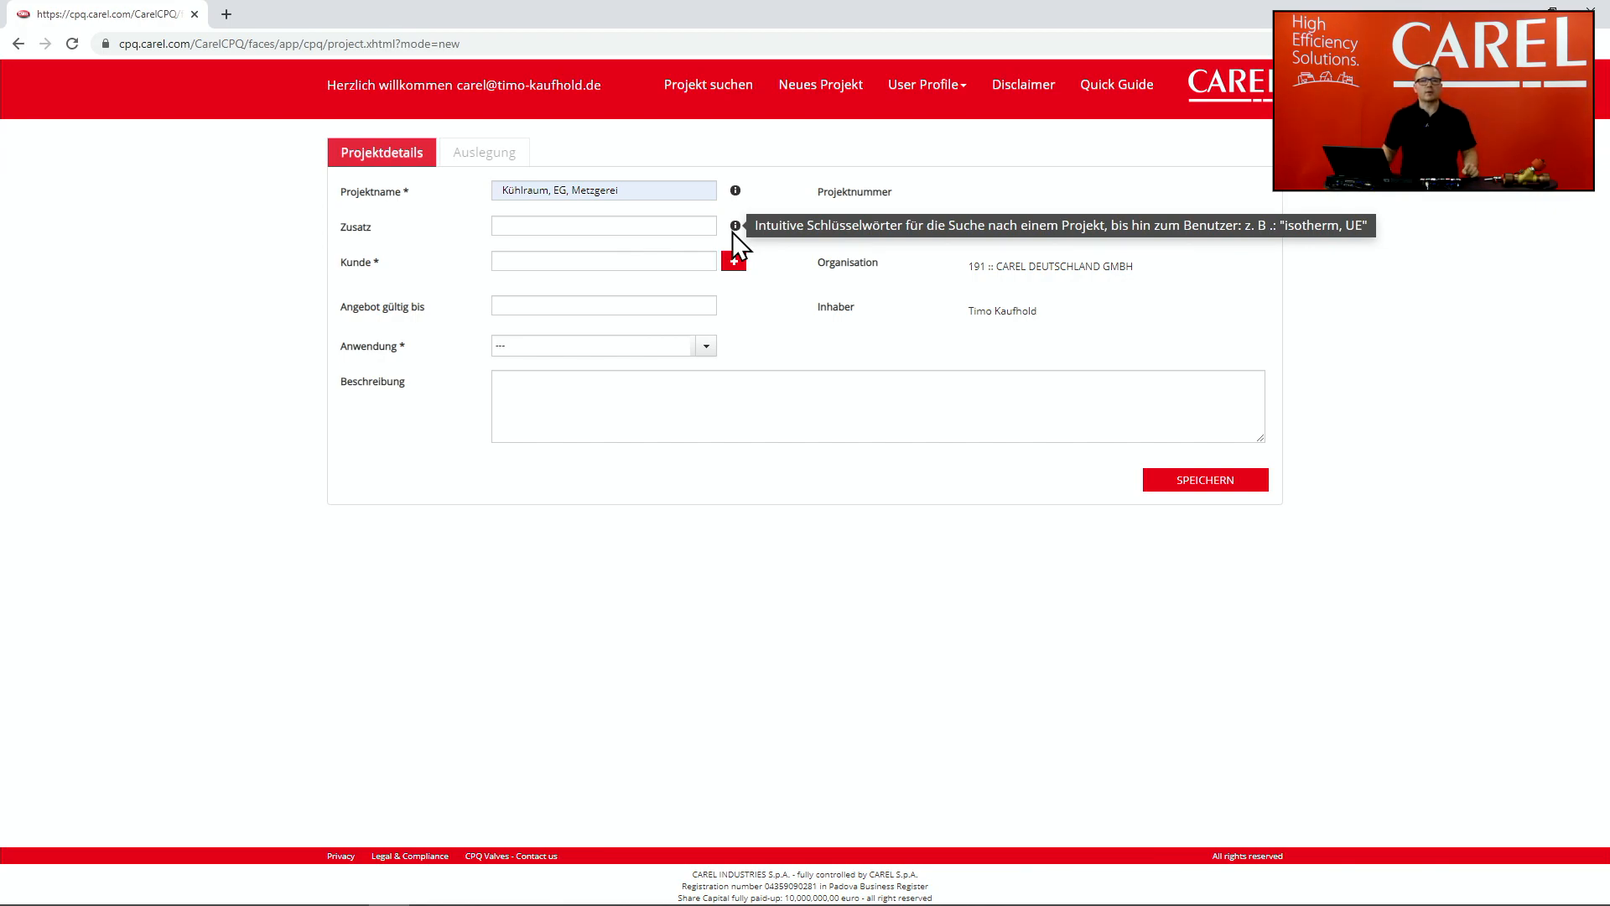
left_click(676, 225)
left_click(651, 259)
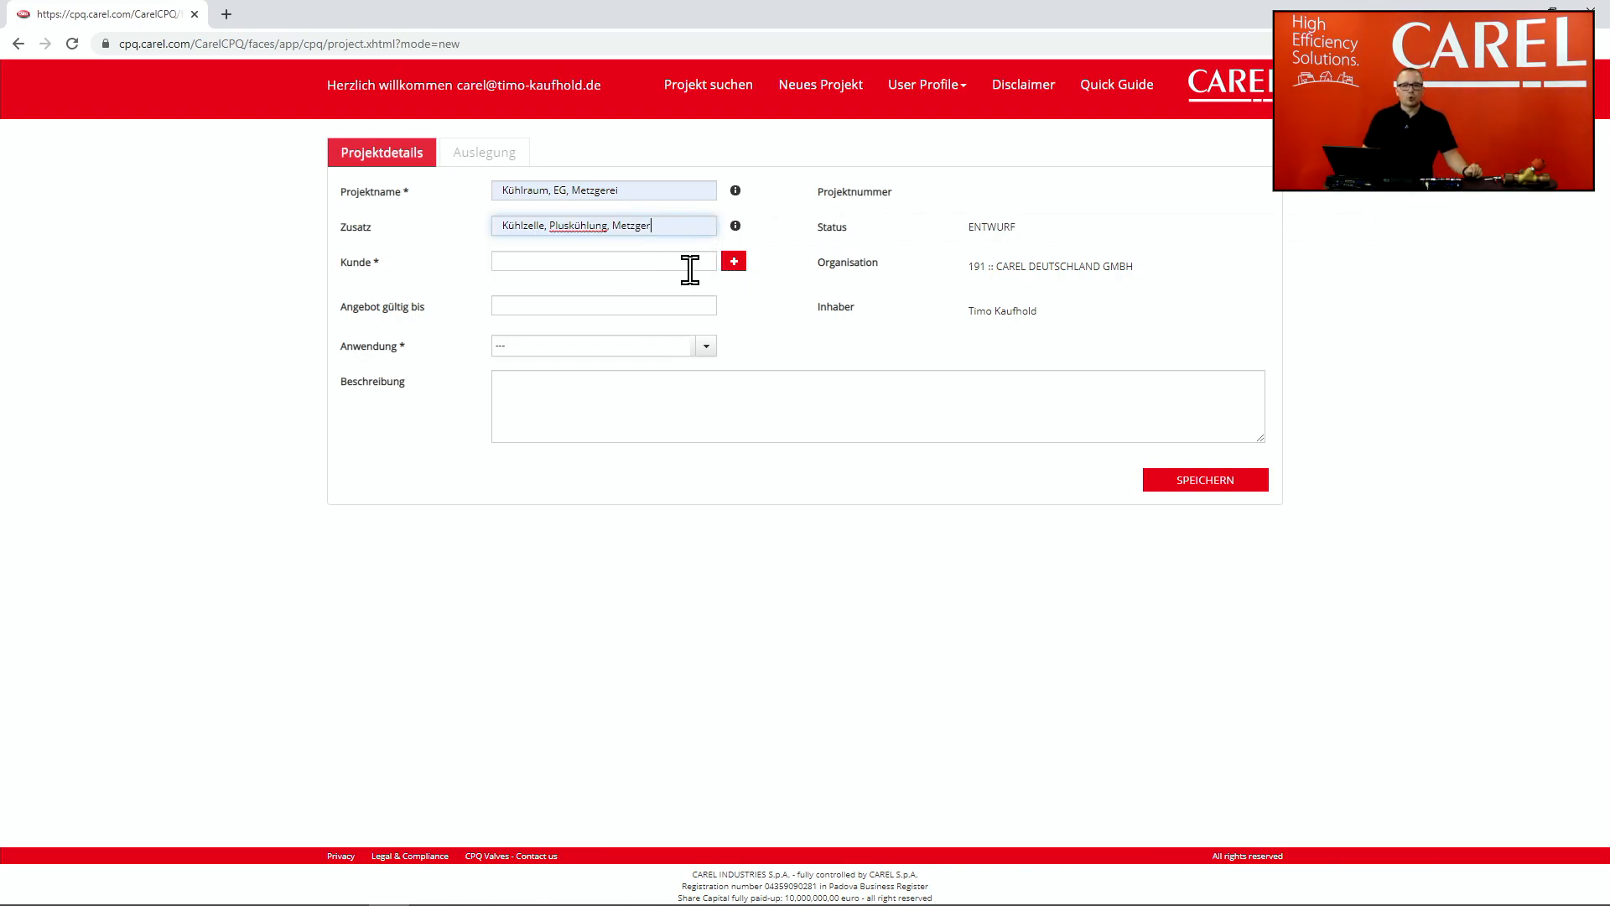
left_click(735, 264)
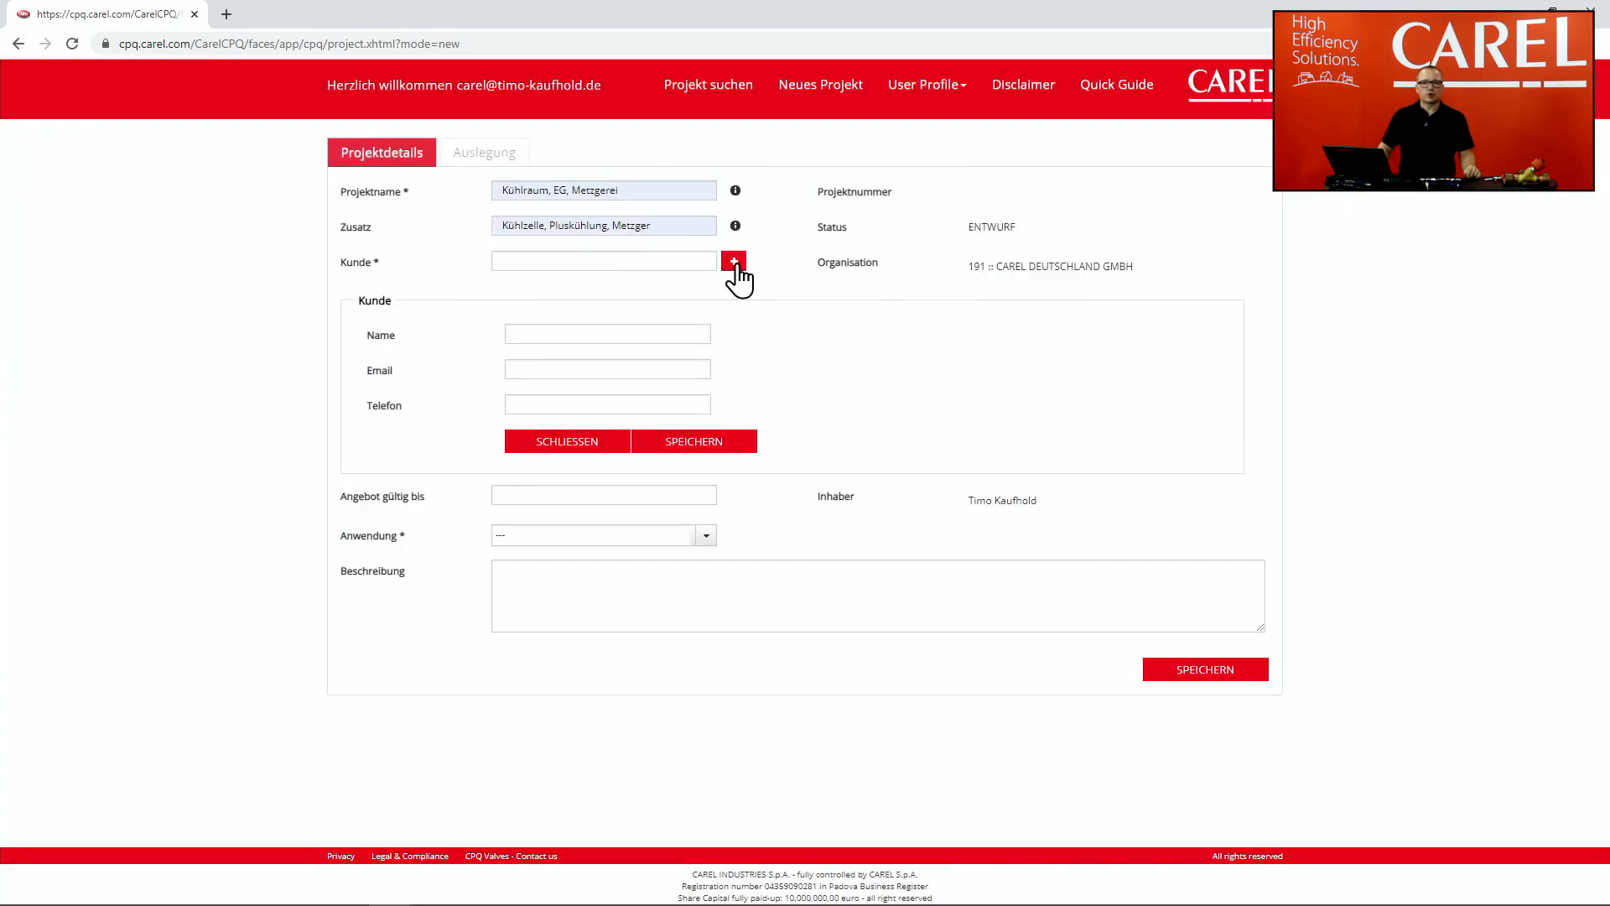
Step: Enter the customer's full name and e-mail address and save them as the project customer
left_click(587, 335)
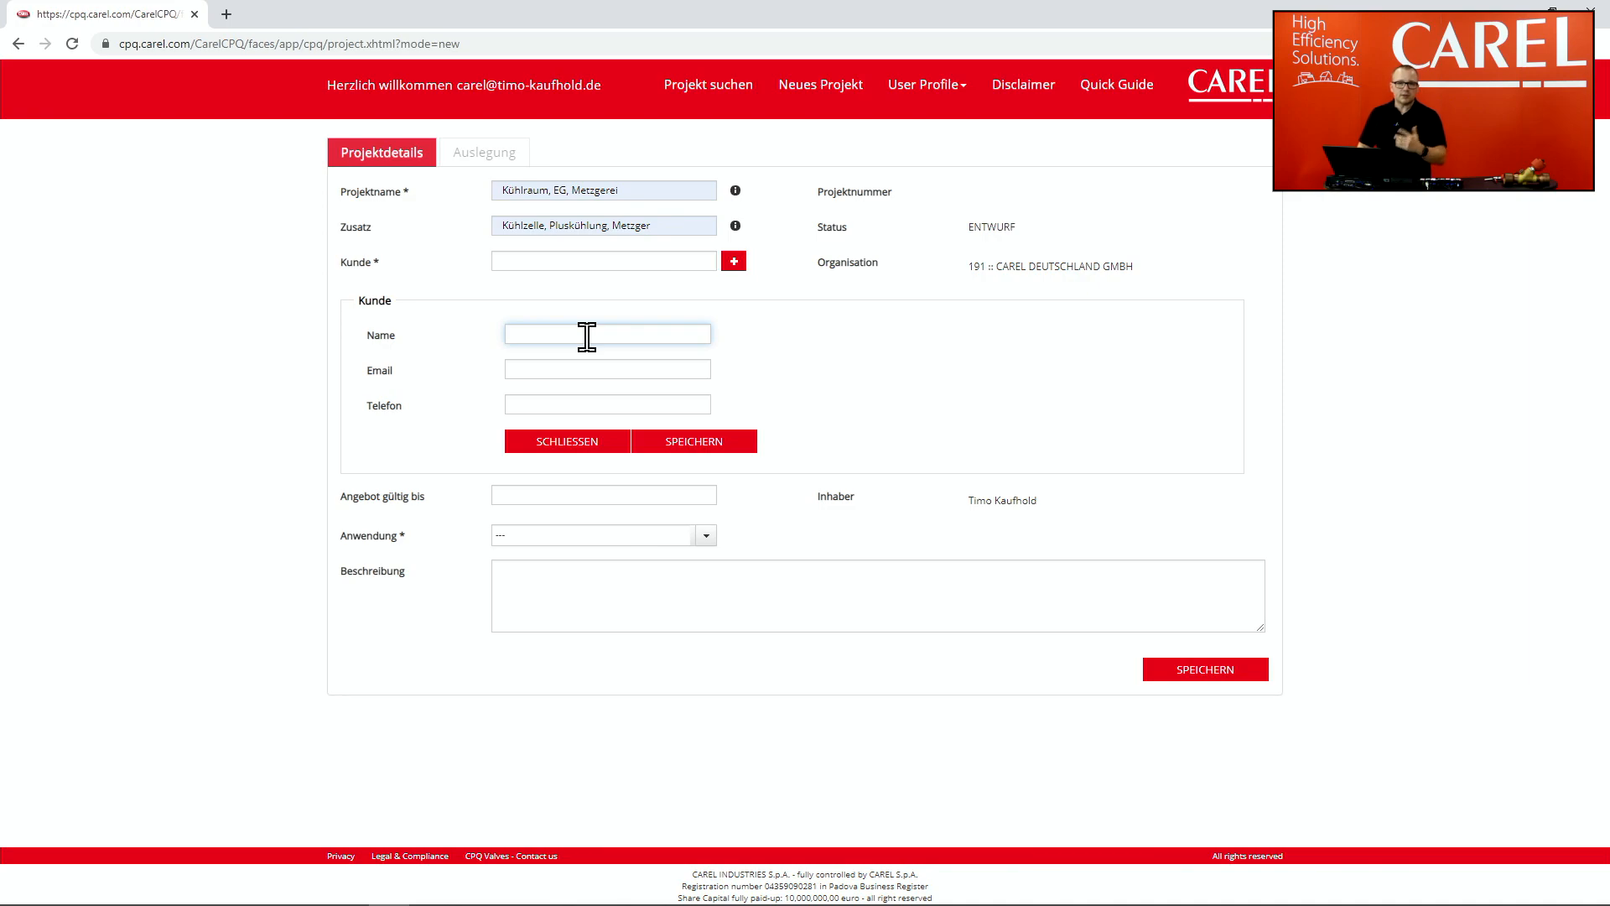
type("Max")
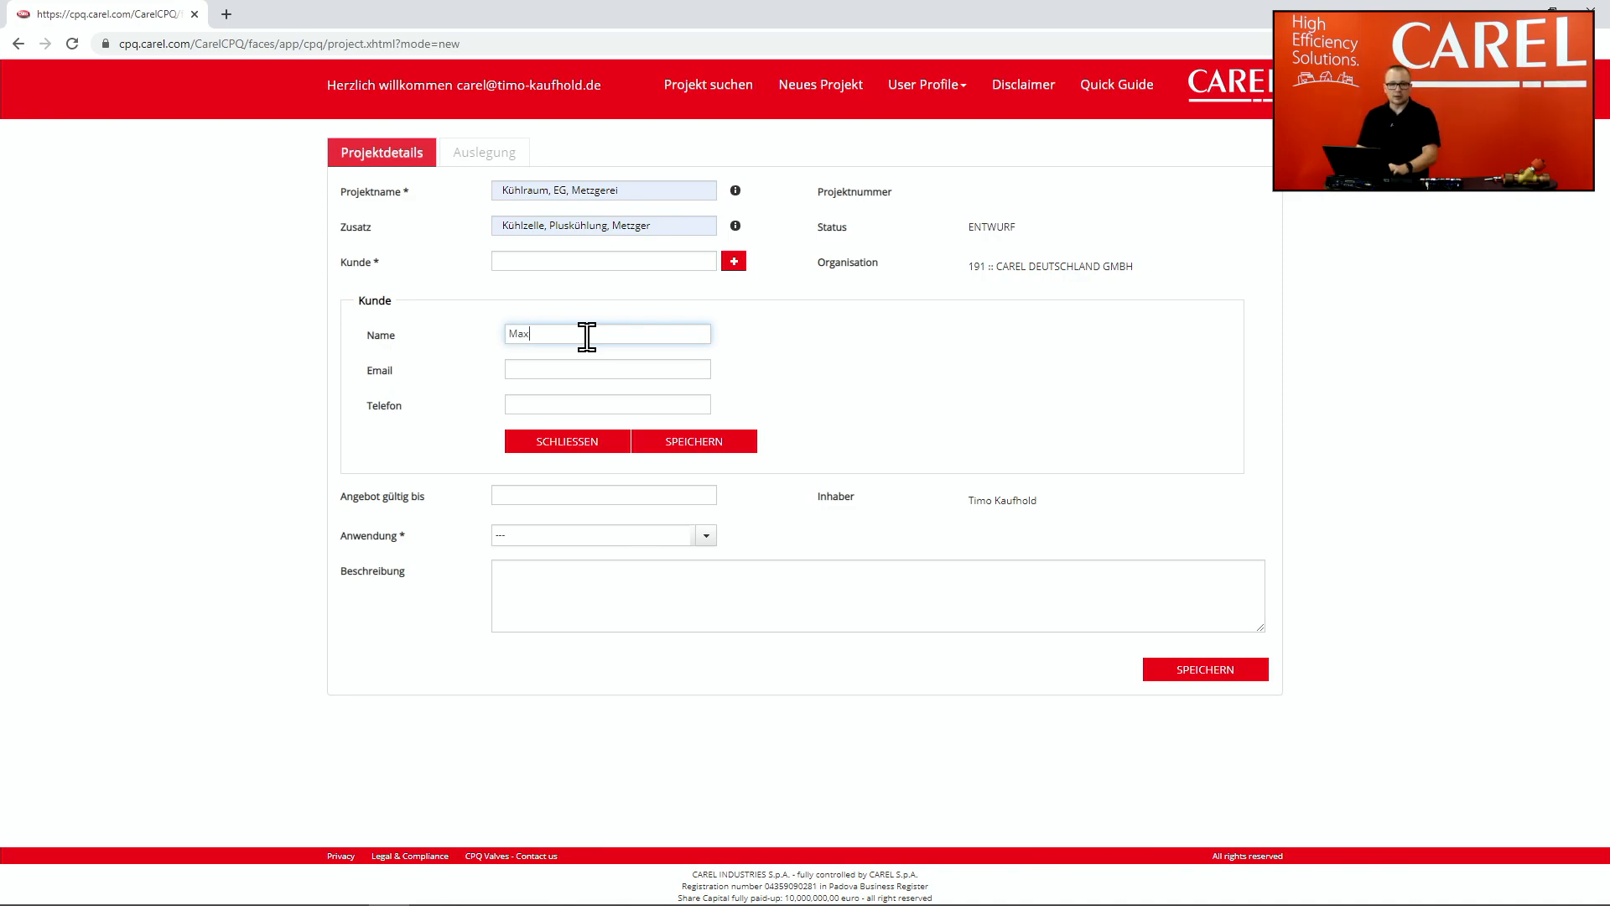
type(" Mustermann")
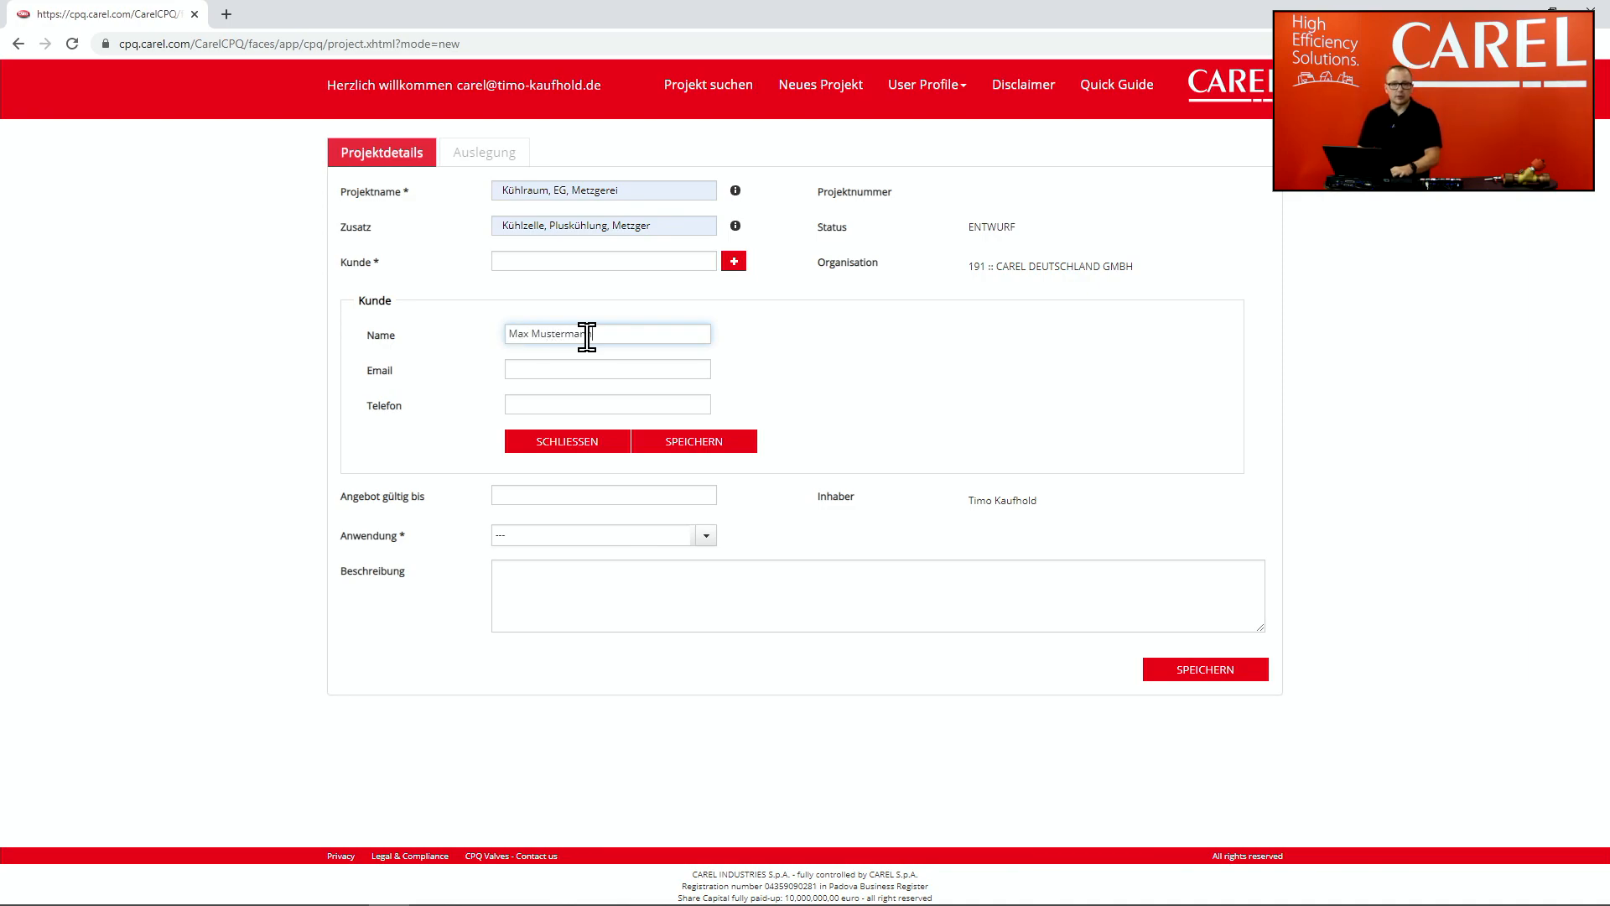
left_click(643, 369)
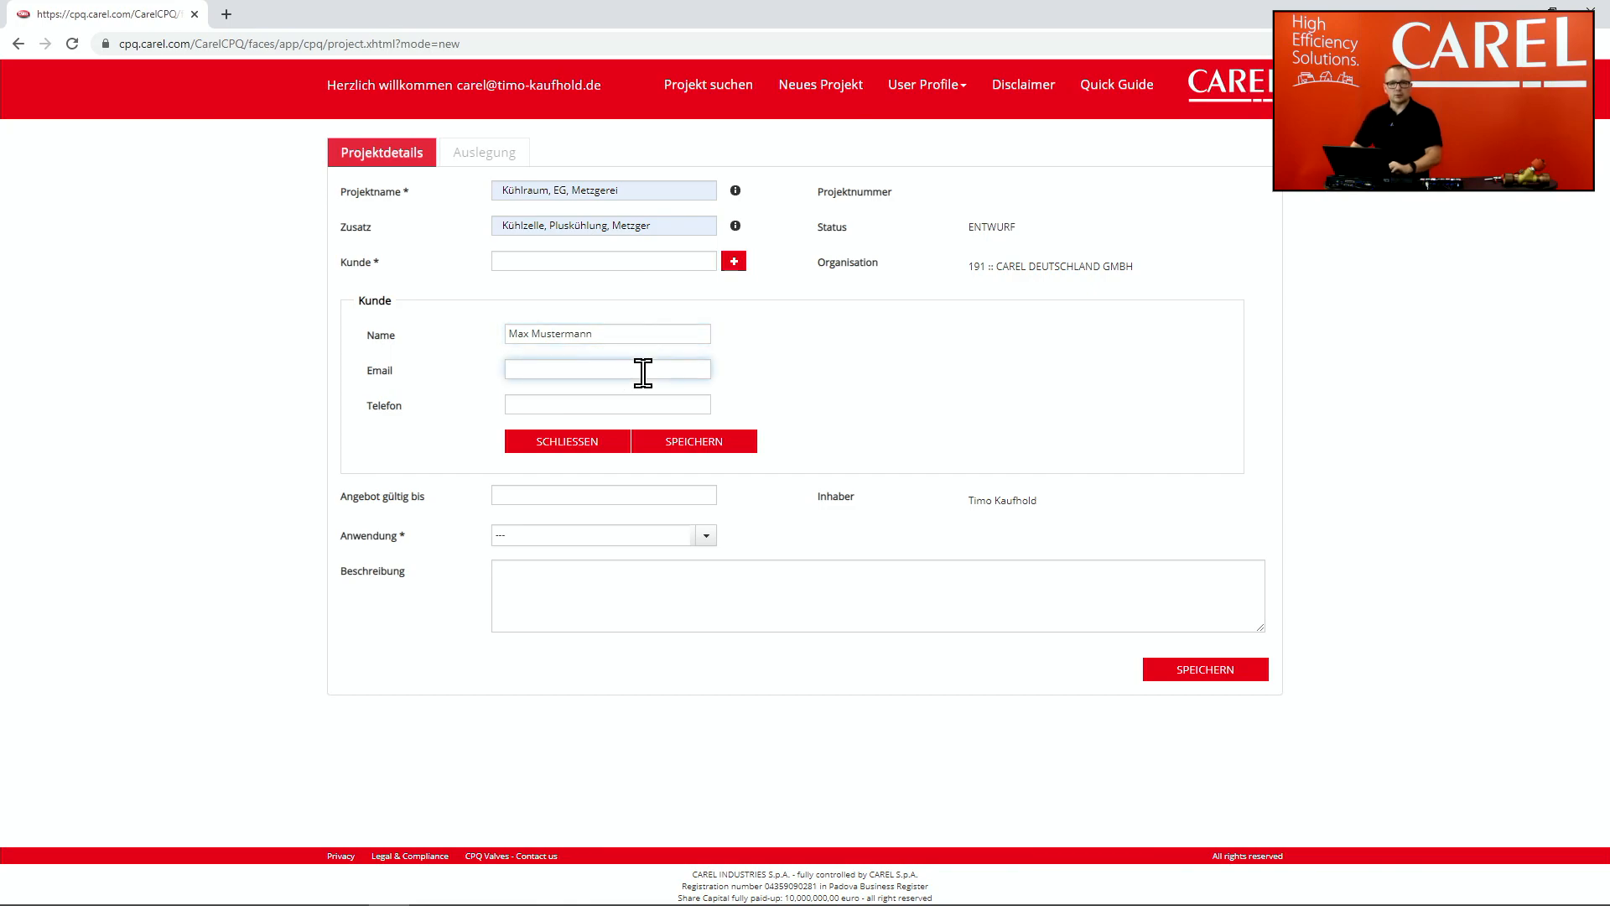
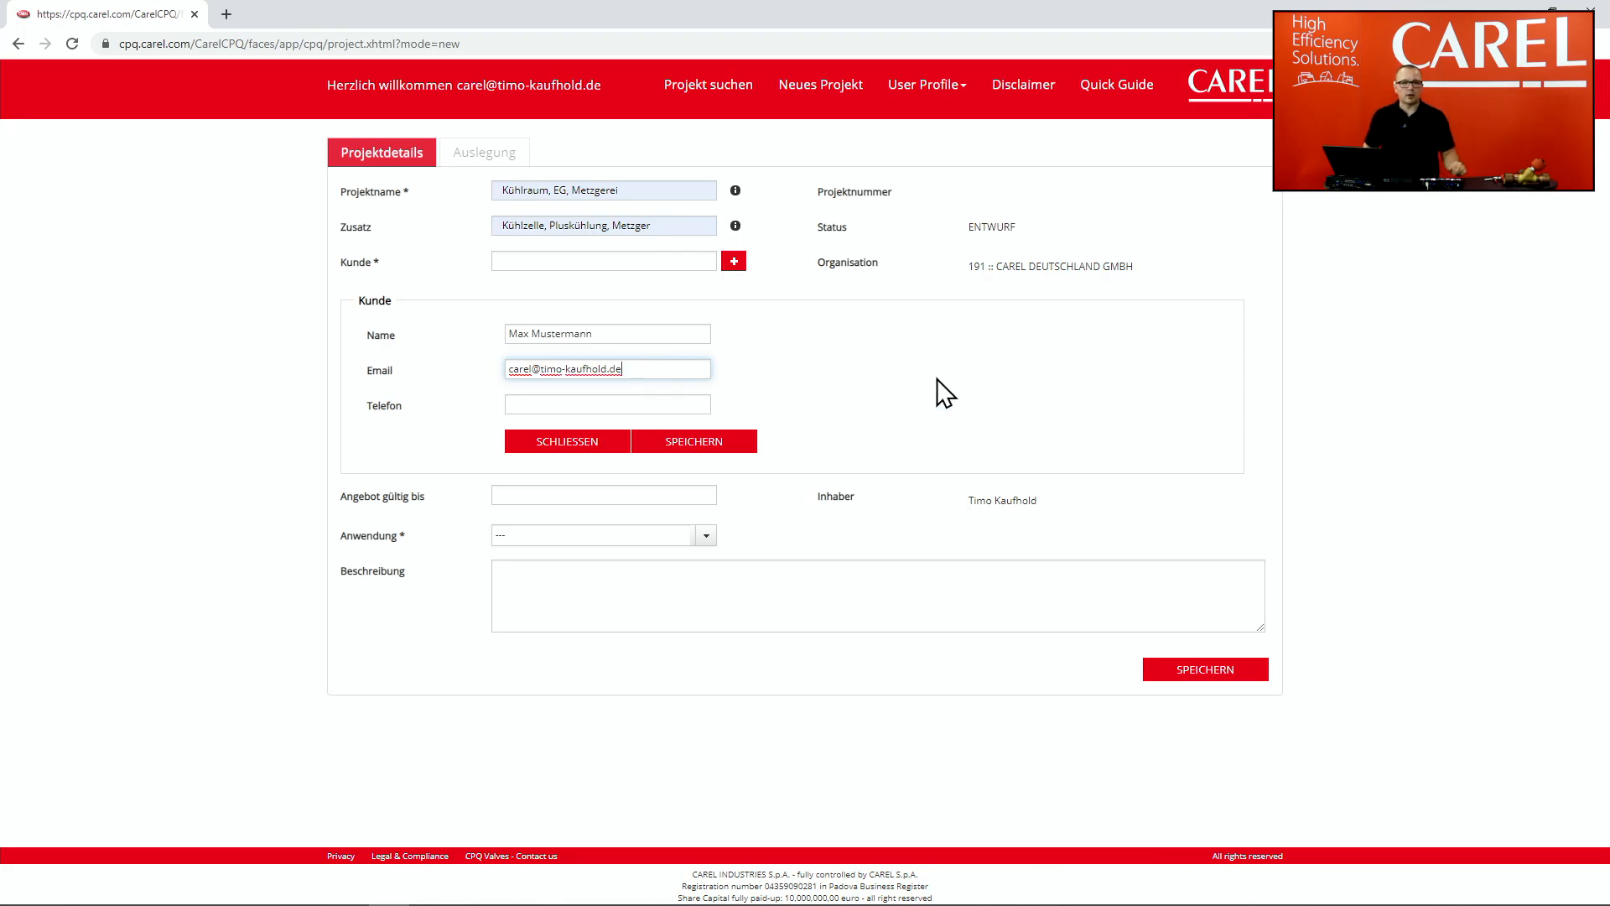
left_click(725, 441)
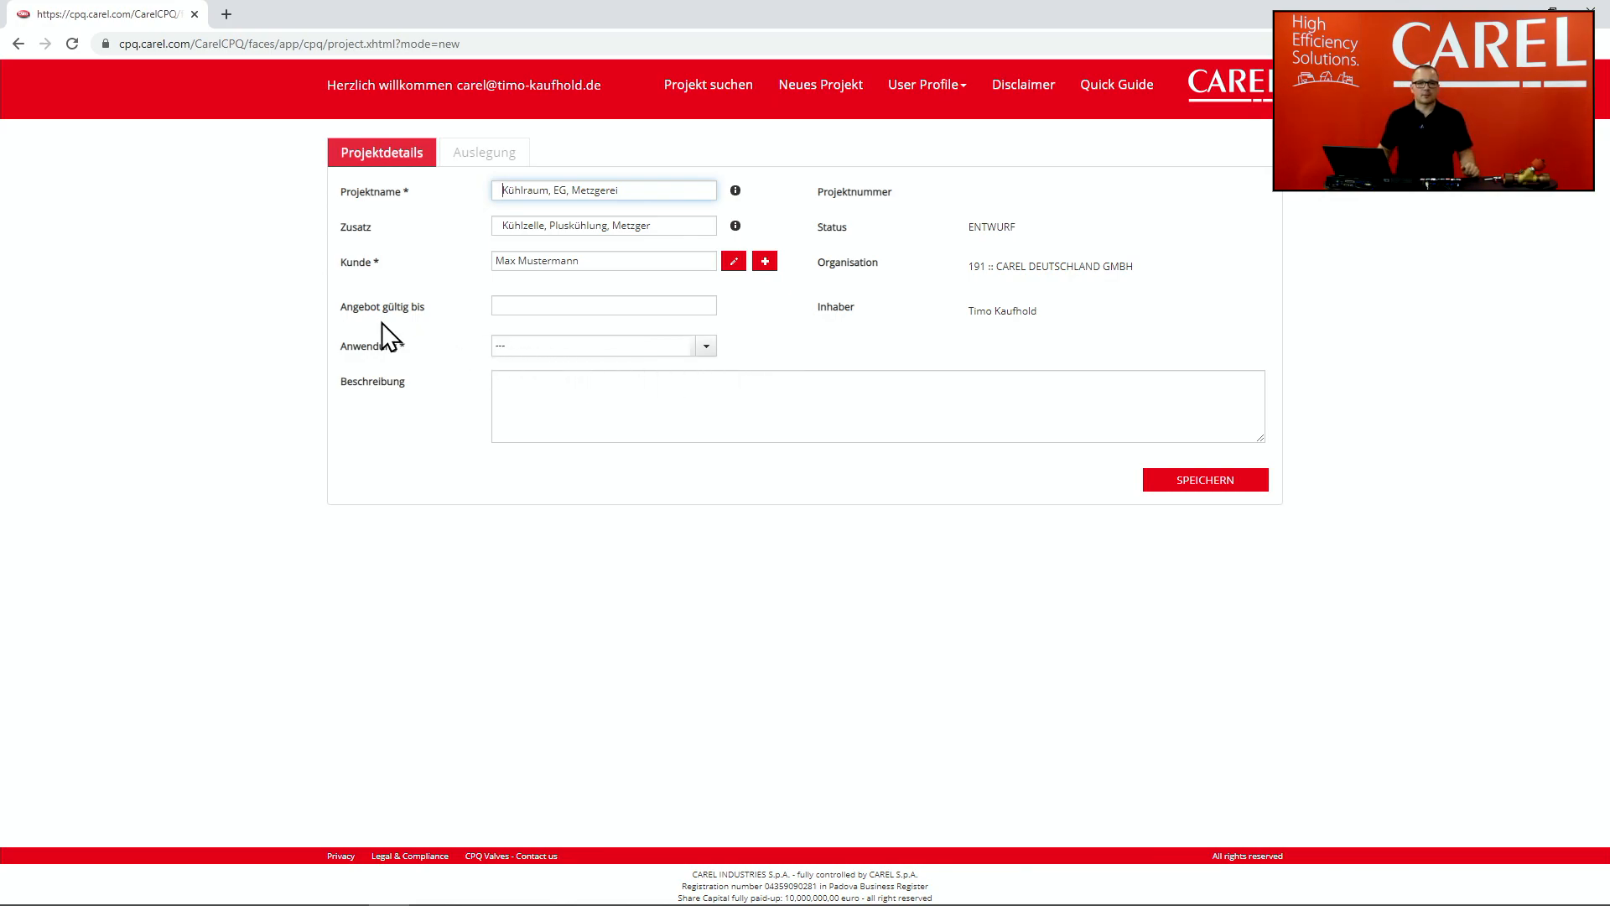
Step: Set 'Angebot gültig bis' to 30/09/2020 using the date picker
left_click_drag(332, 310, 371, 312)
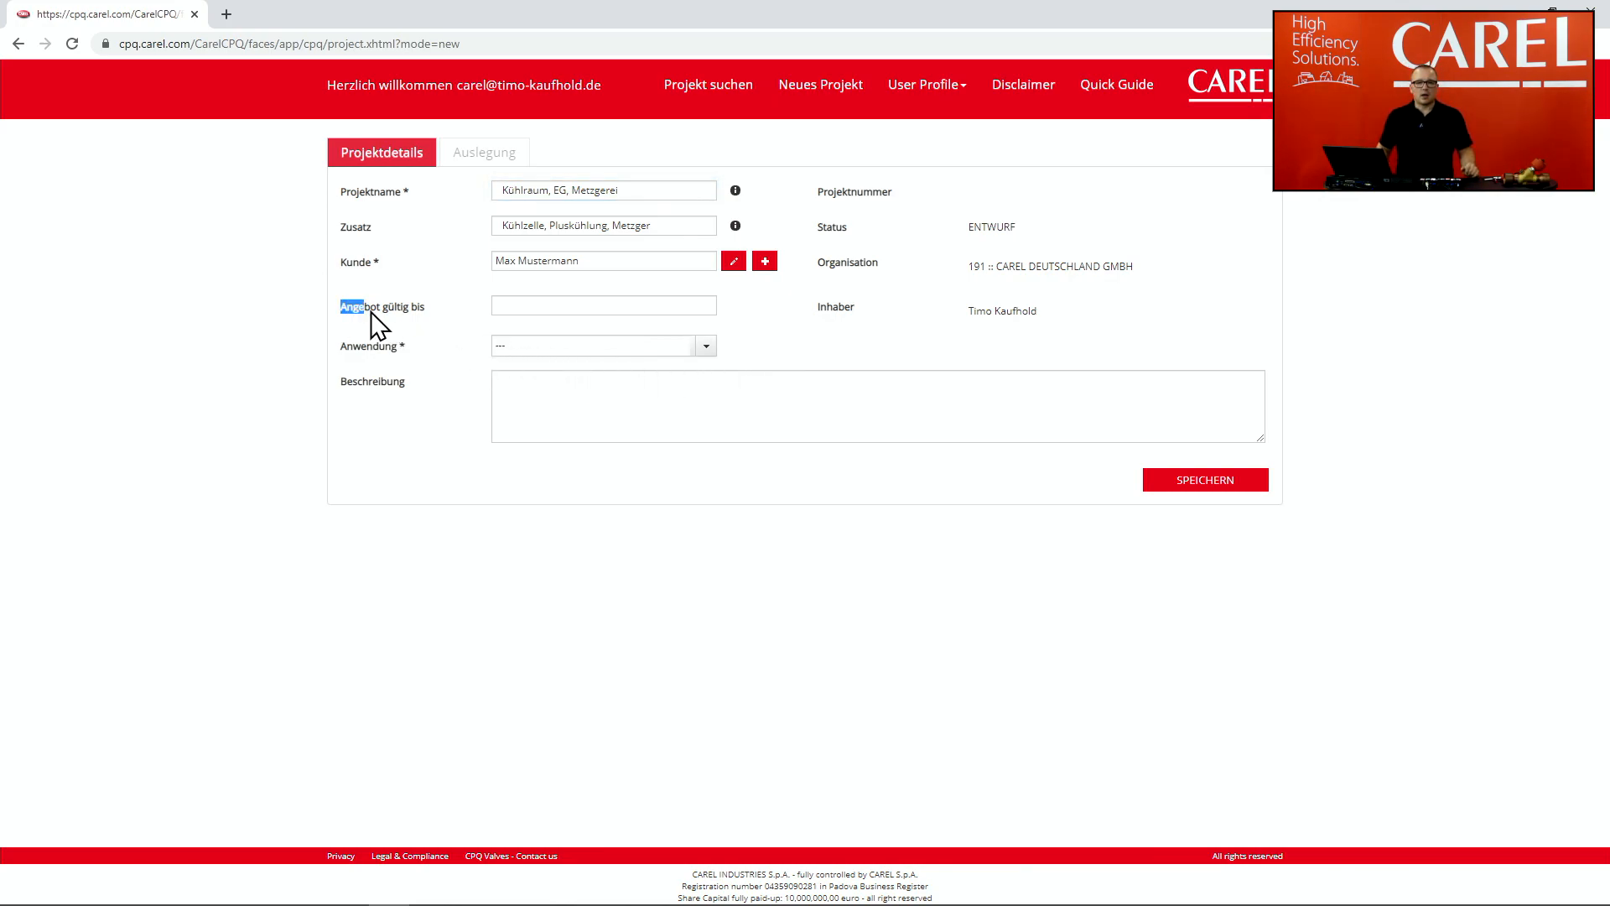
left_click(433, 323)
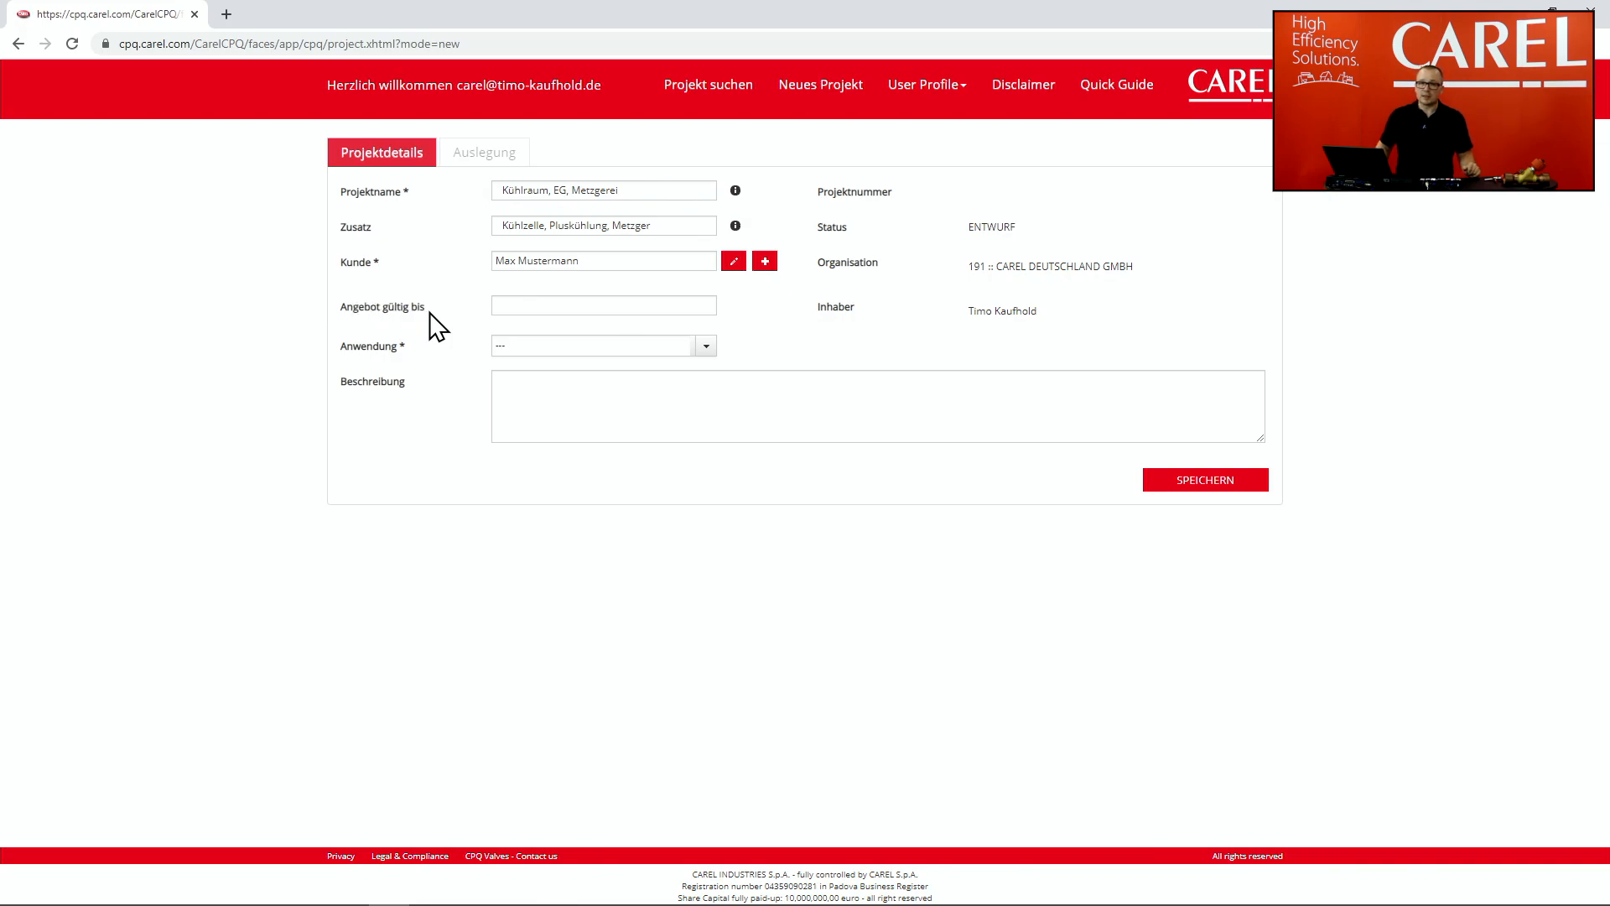
left_click(537, 309)
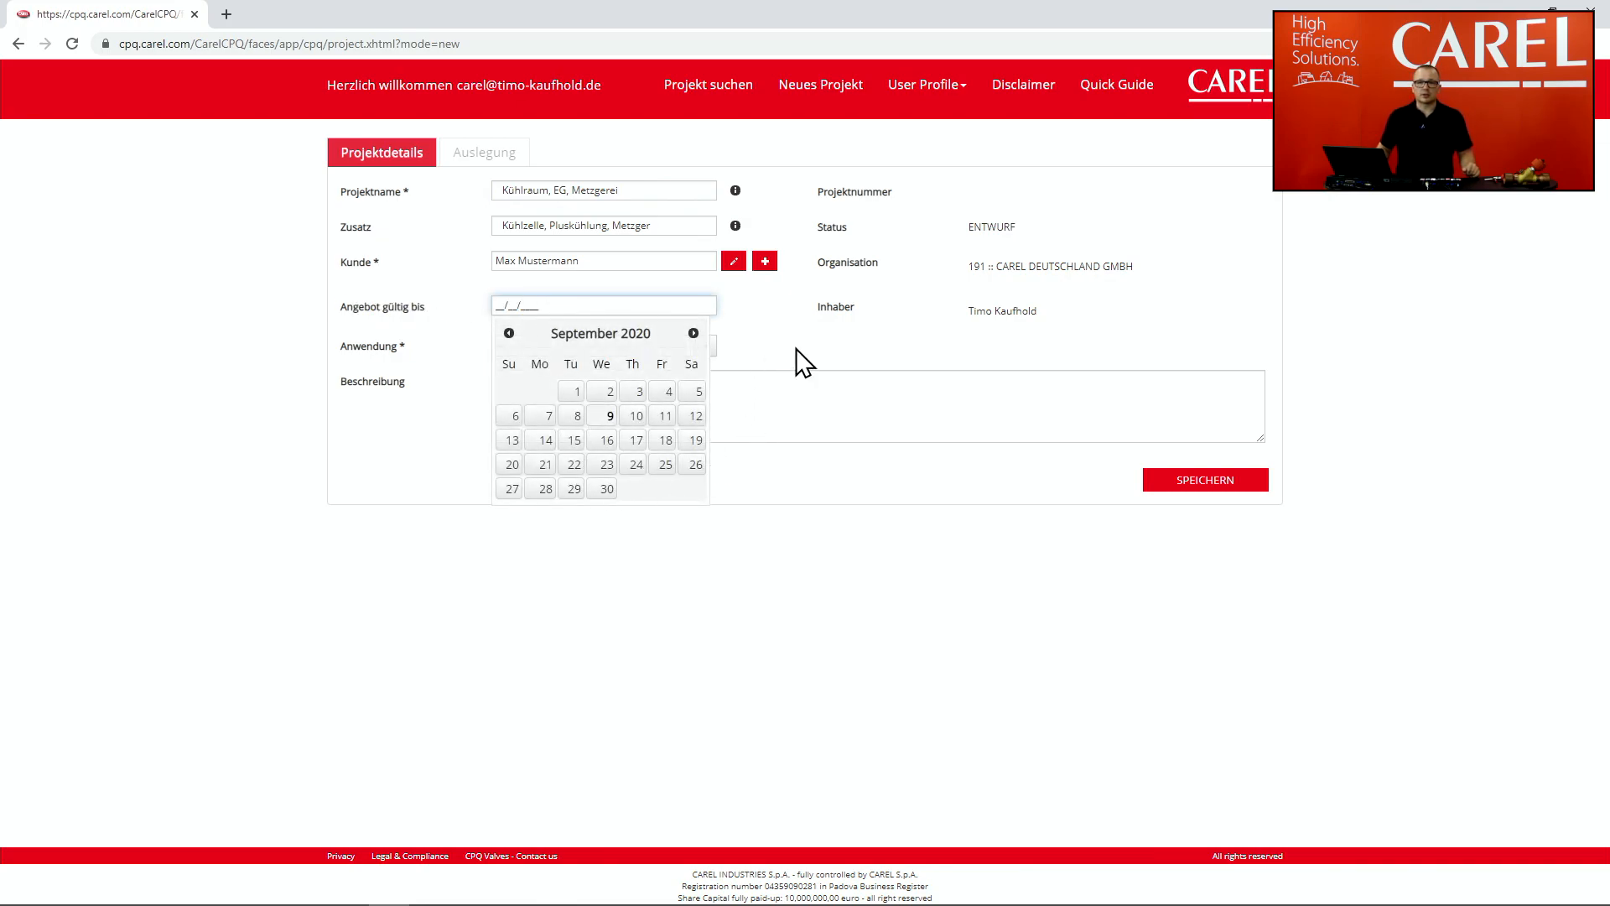
left_click(607, 489)
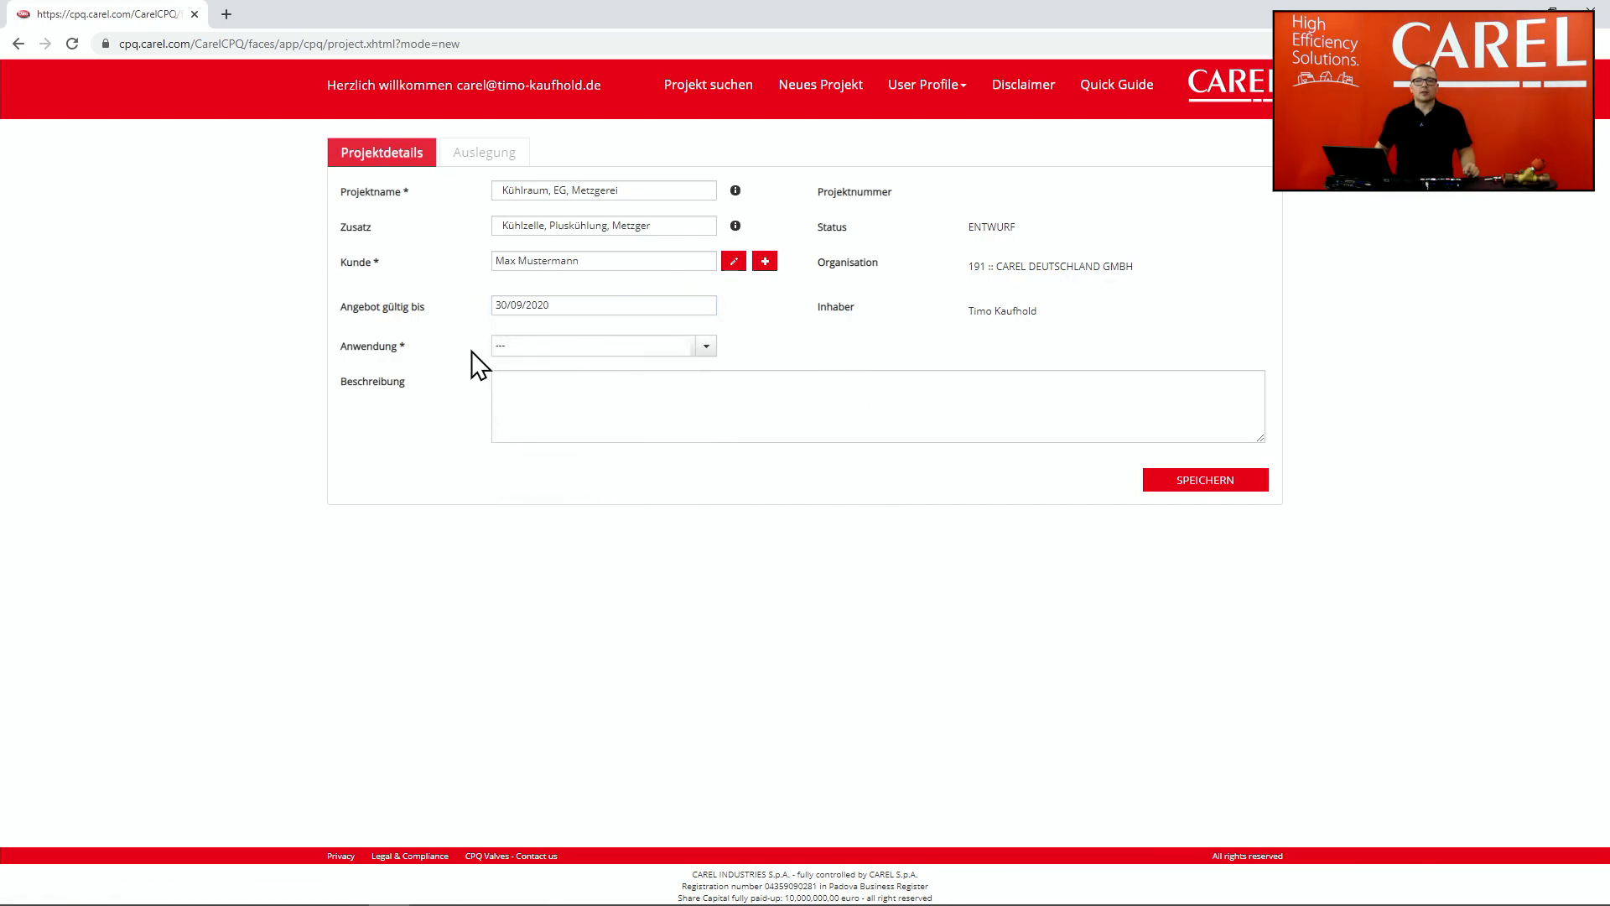
left_click(706, 350)
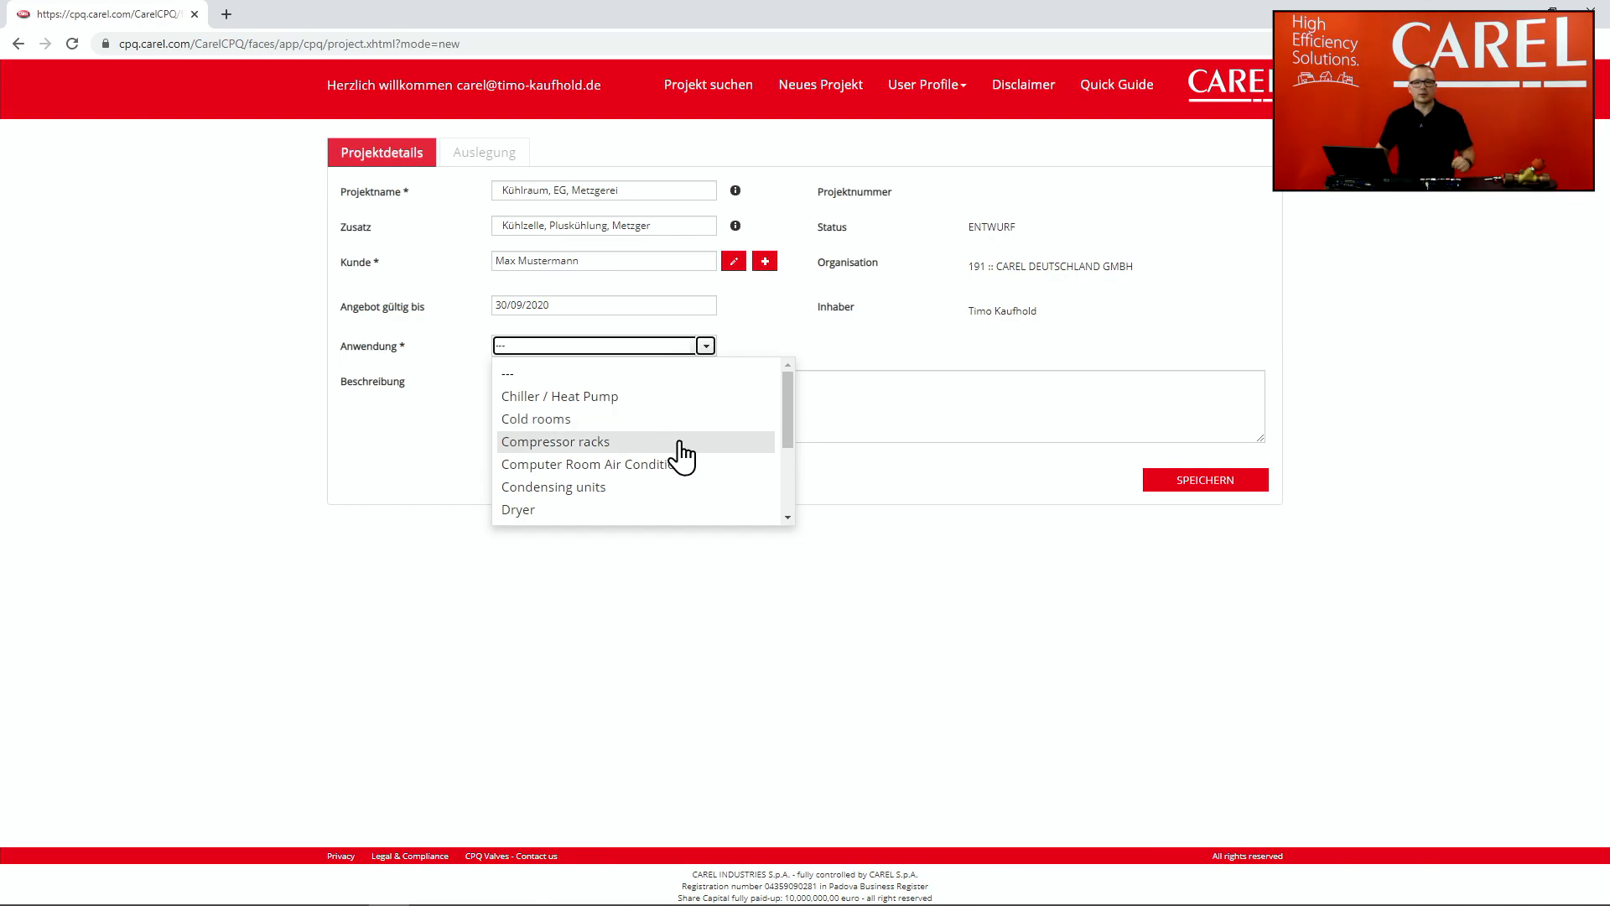
Step: Set application to Cold rooms, description to 'Video für CPQ', and save the project
mouse_move(788, 420)
left_mouse_down()
mouse_move(773, 511)
mouse_move(766, 409)
left_mouse_up()
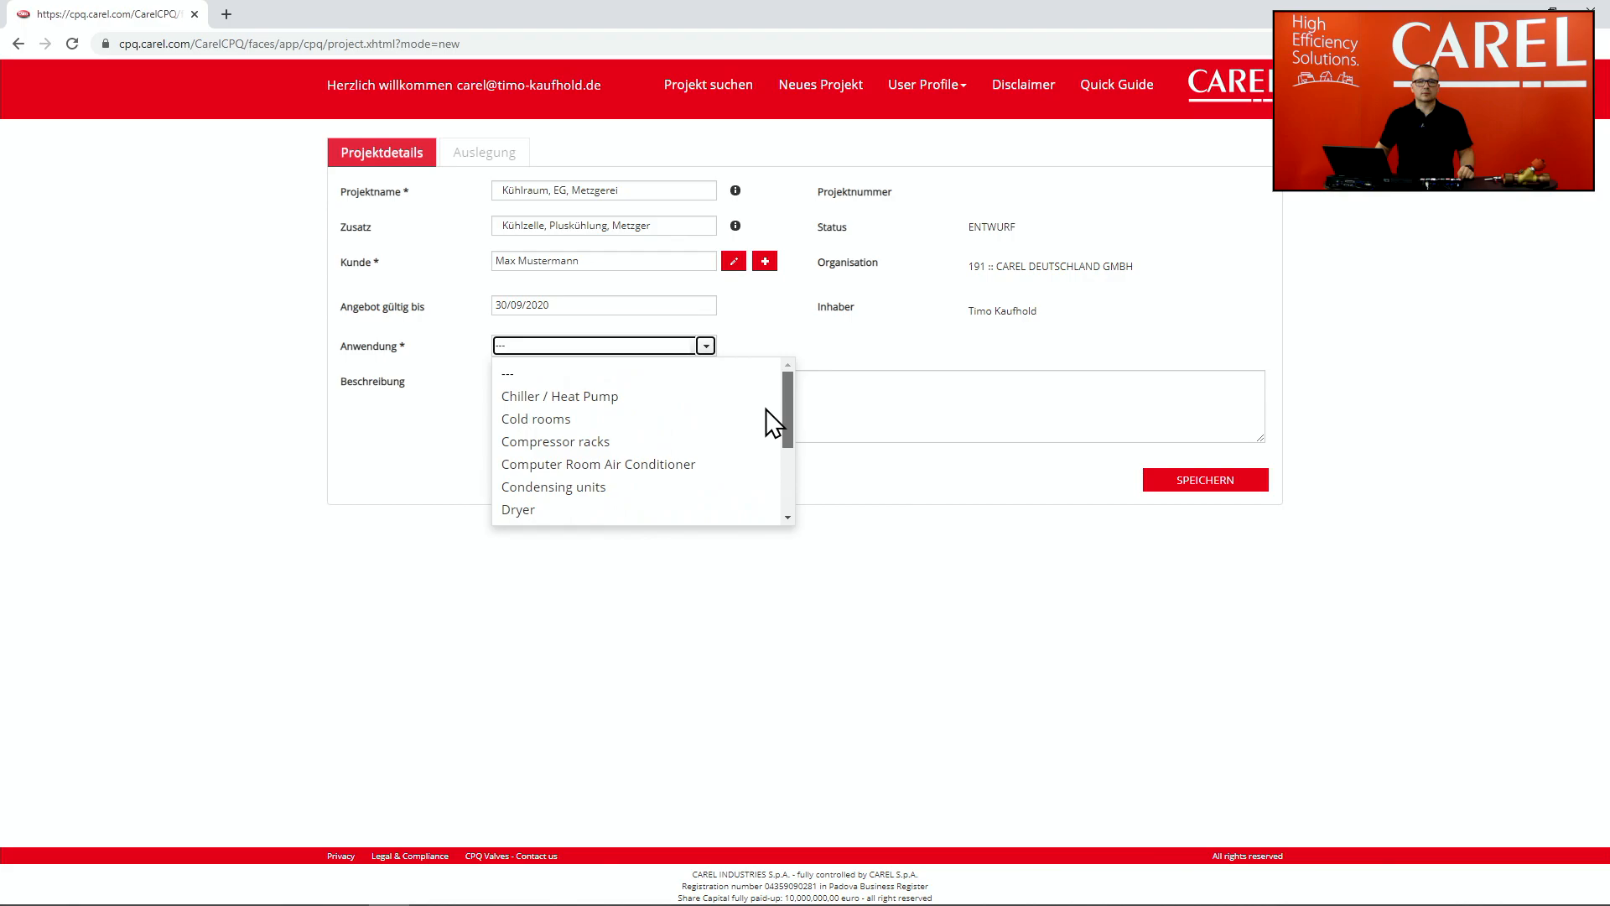
left_click(680, 419)
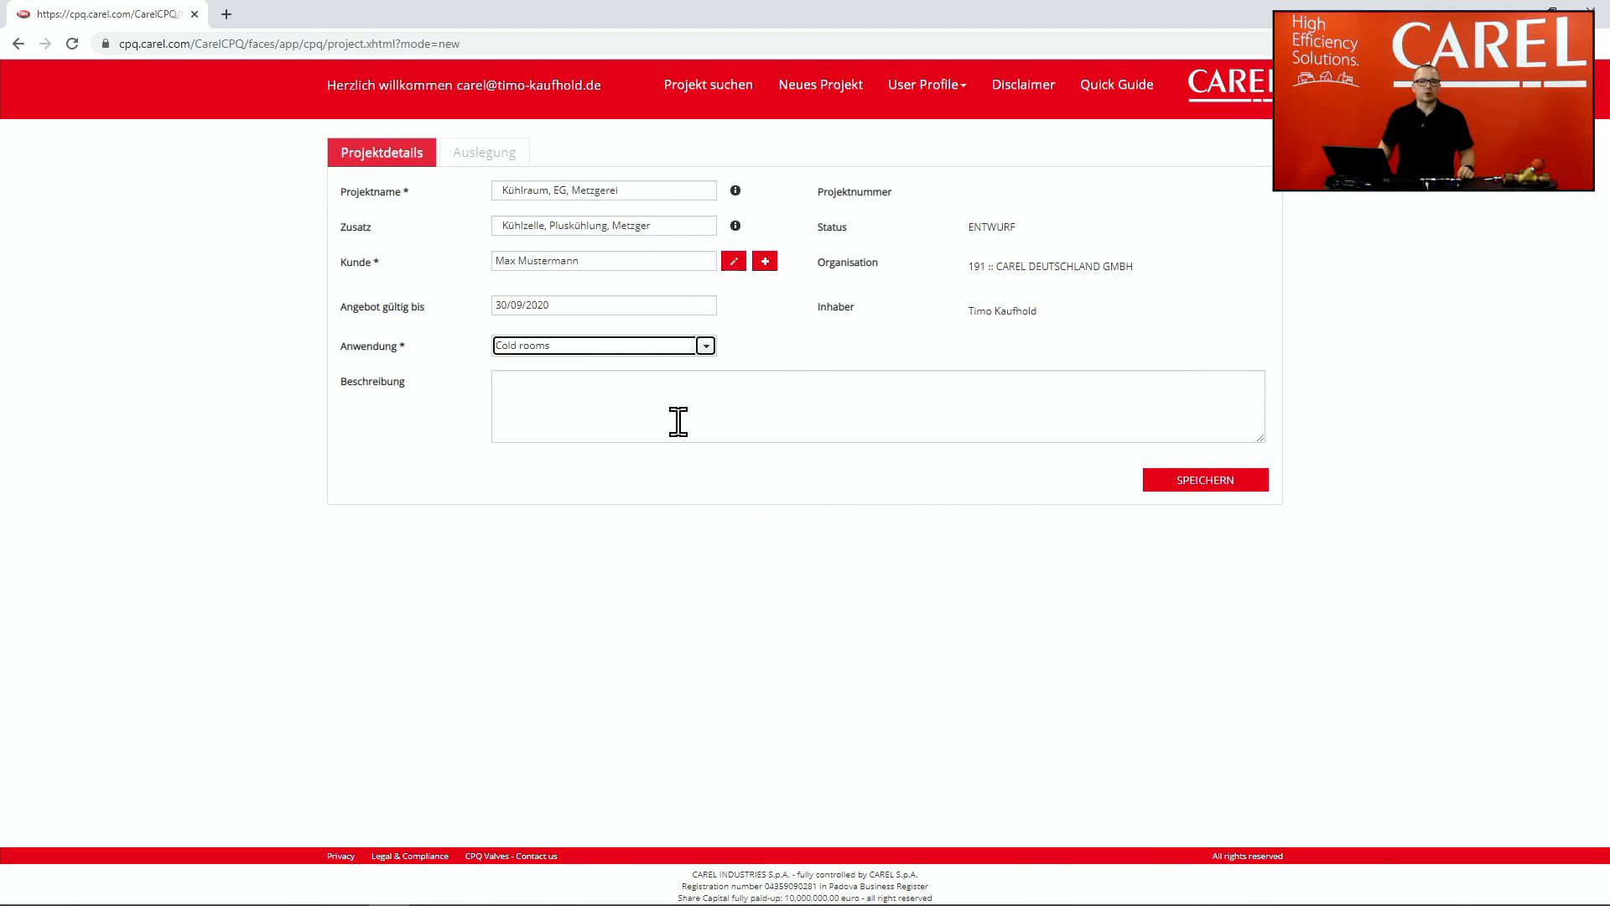
left_click(678, 421)
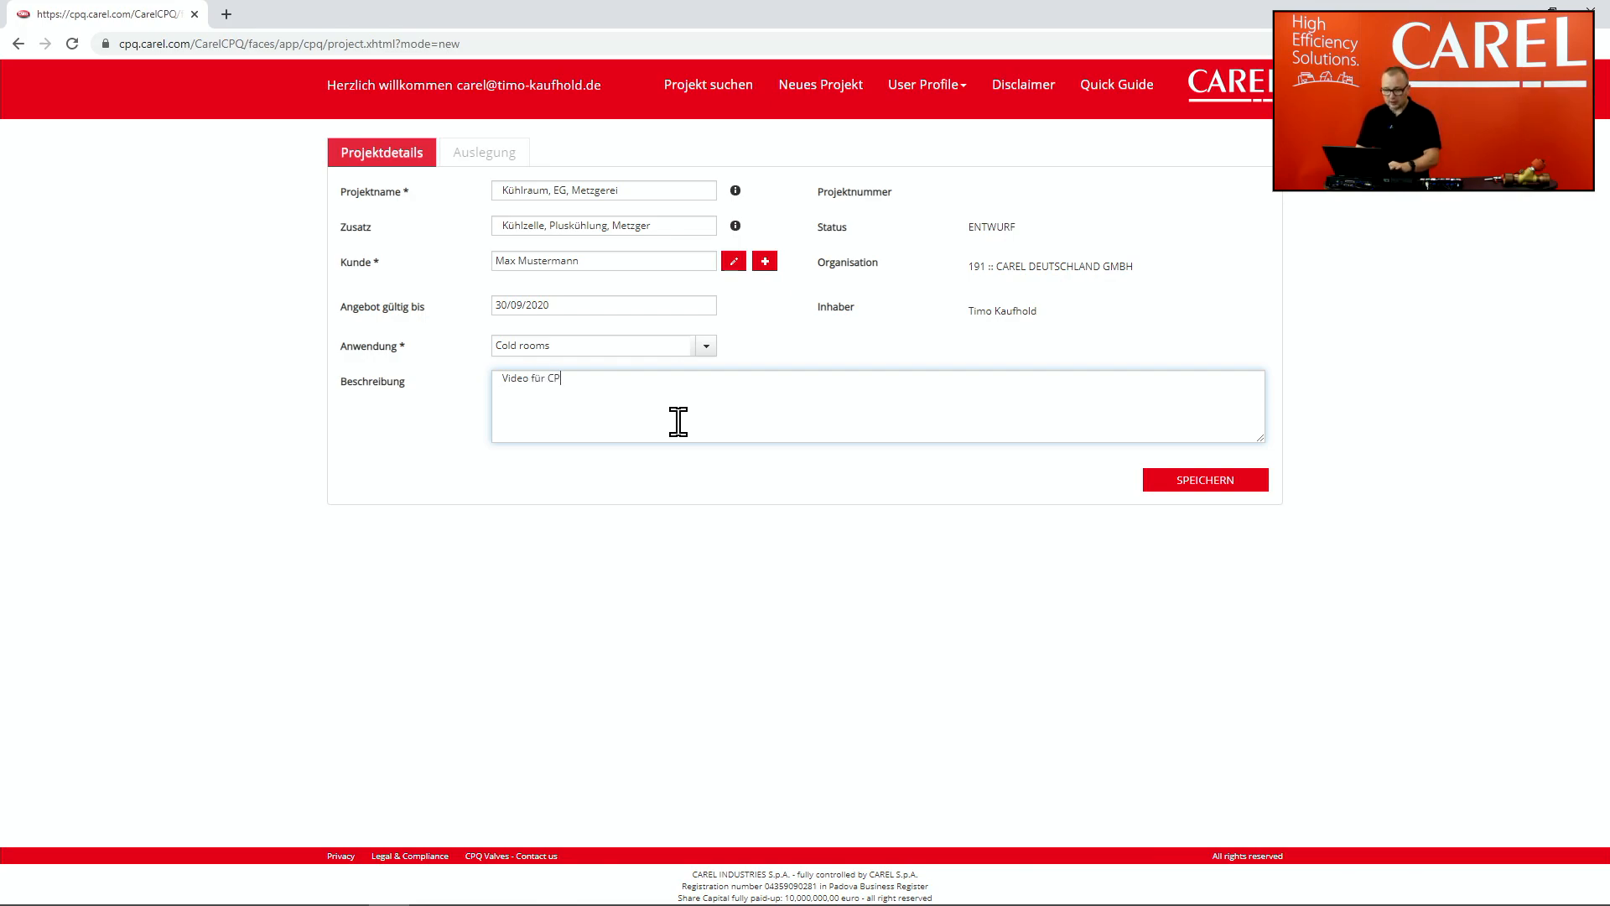
left_click(1215, 487)
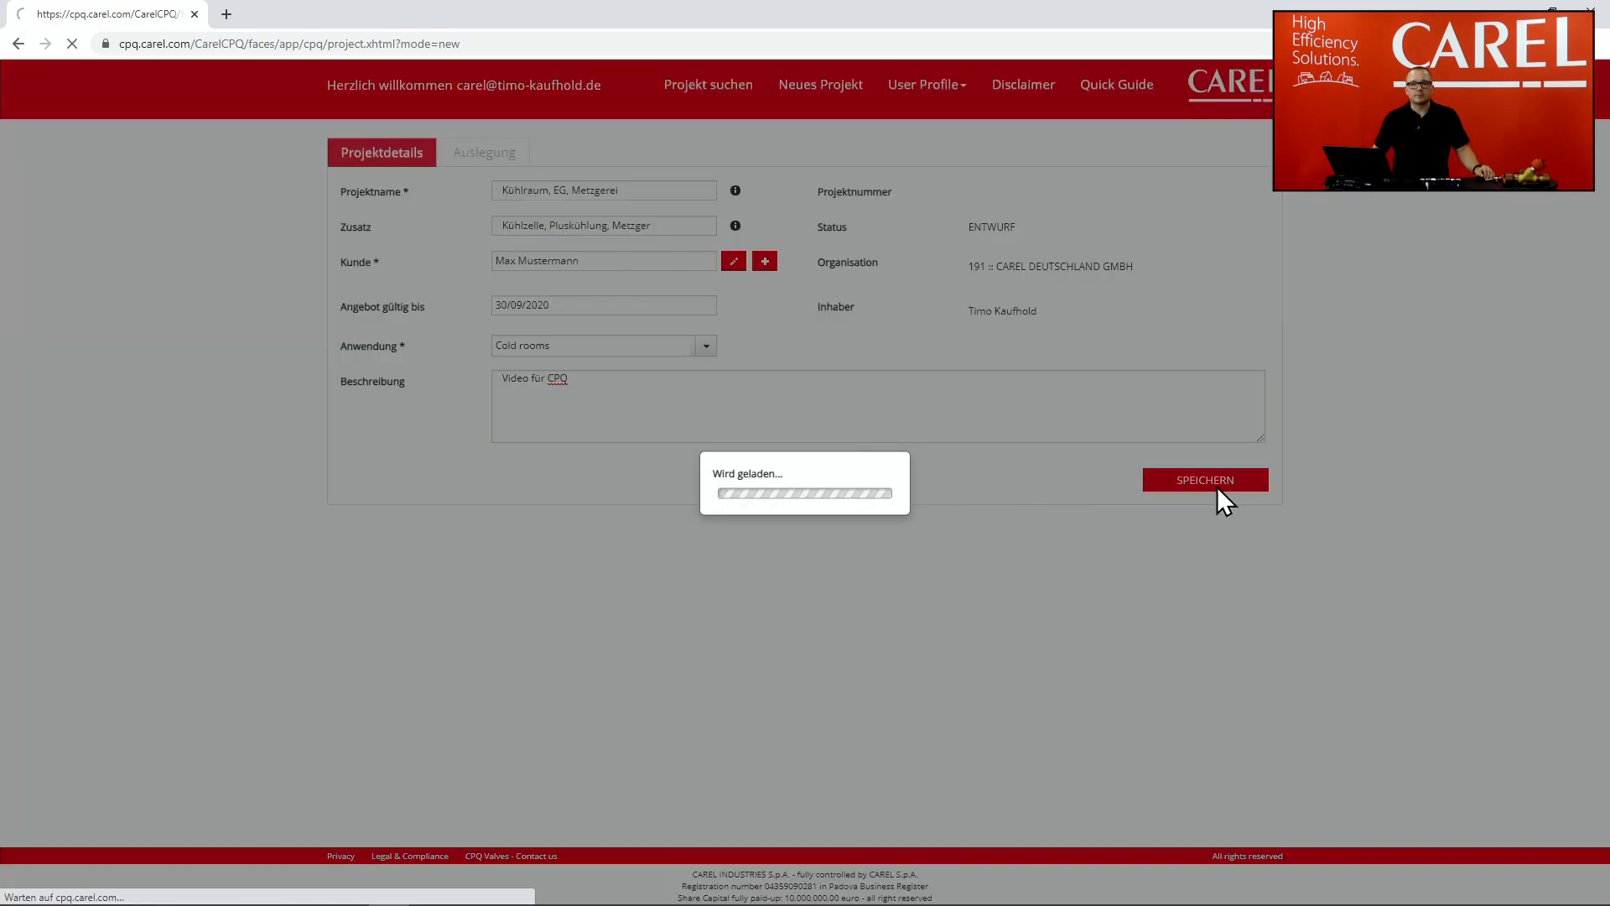